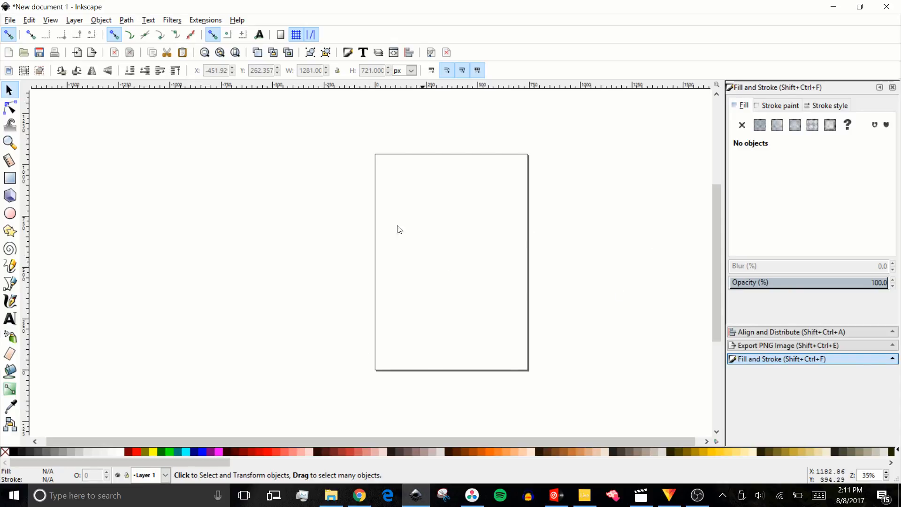
Switch to Chrome, search Google for "inkscape" in a new tab and look over the official Inkscape homepage.
{"action": "left_click_drag", "start_coordinate": [411, 5], "coordinate": [352, 1]}
{"action": "left_click", "coordinate": [369, 503]}
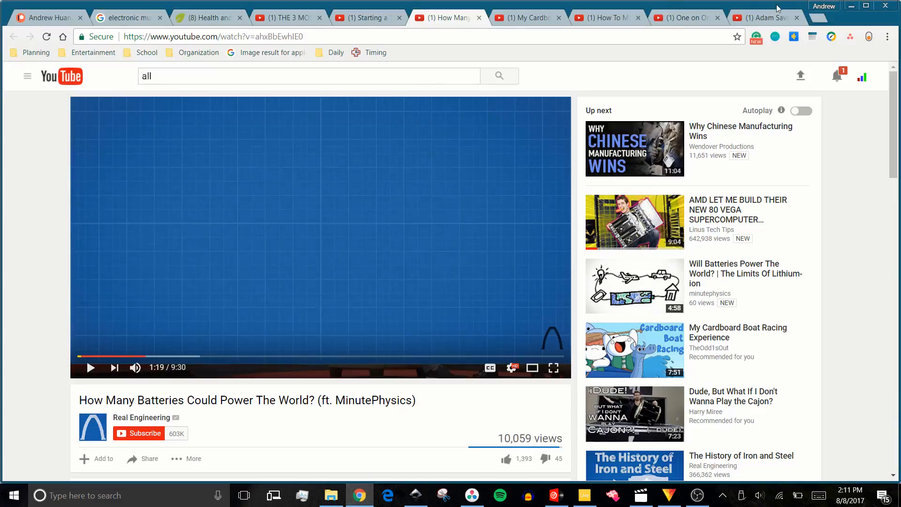
{"action": "left_click", "coordinate": [817, 17]}
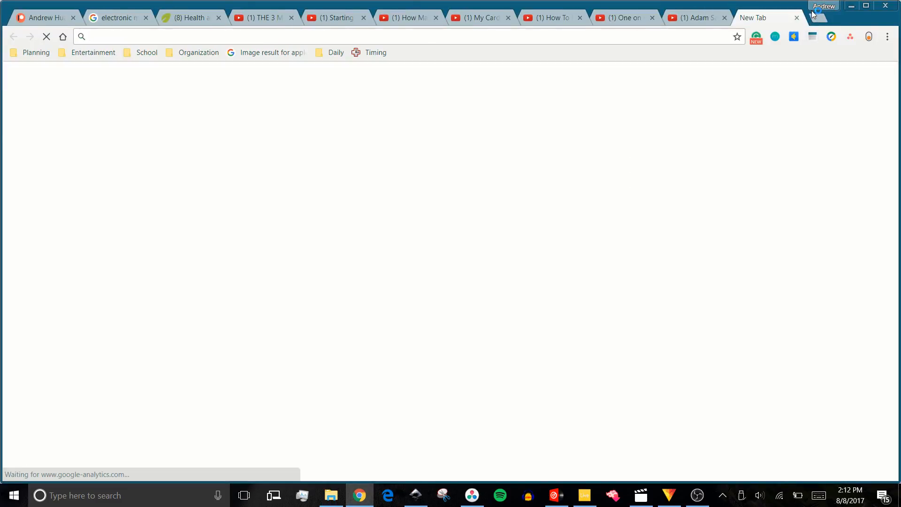
{"action": "type", "text": "inkscape"}
{"action": "key", "text": "Return"}
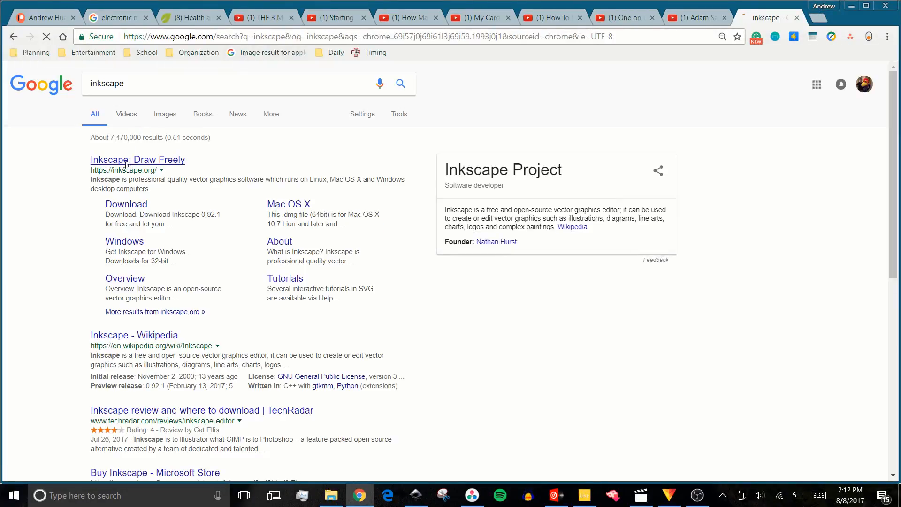
{"action": "left_click", "coordinate": [146, 163]}
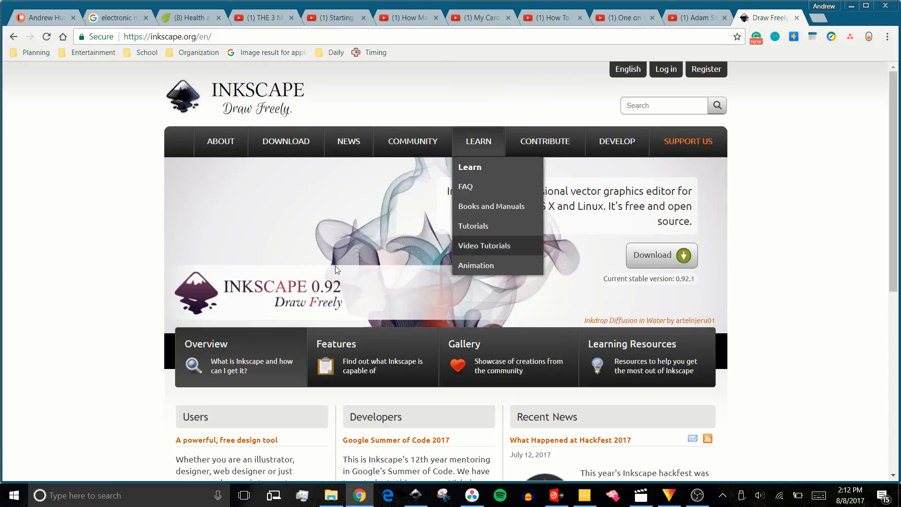
{"action": "scroll", "coordinate": [676, 211], "scroll_direction": "down", "scroll_amount": 3}
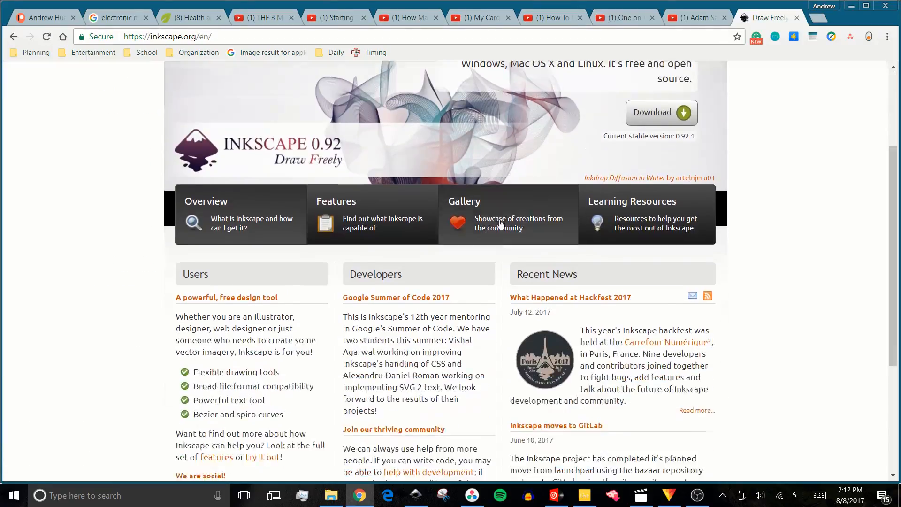
{"action": "scroll", "coordinate": [676, 244], "scroll_direction": "up", "scroll_amount": 3}
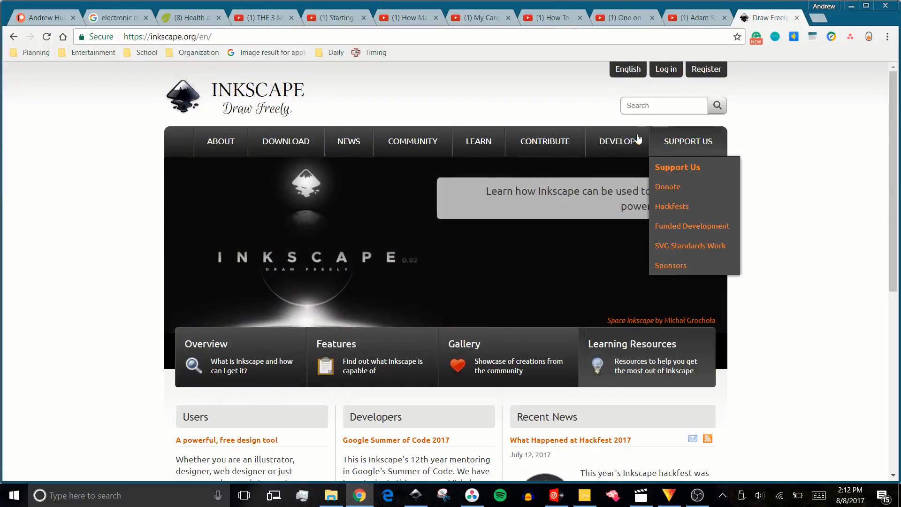
View the Windows download options on the Inkscape site and close that browser tab.
{"action": "mouse_move", "coordinate": [619, 70]}
{"action": "mouse_move", "coordinate": [291, 141]}
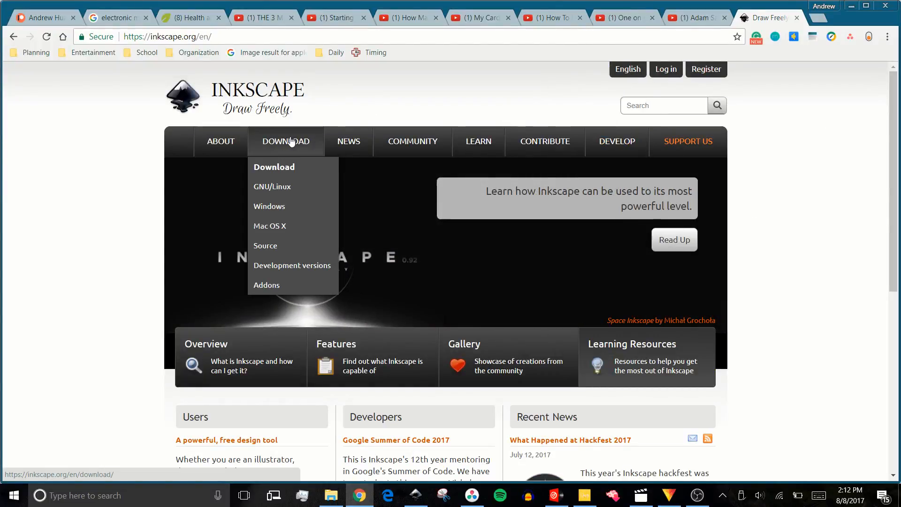
{"action": "left_click", "coordinate": [289, 205]}
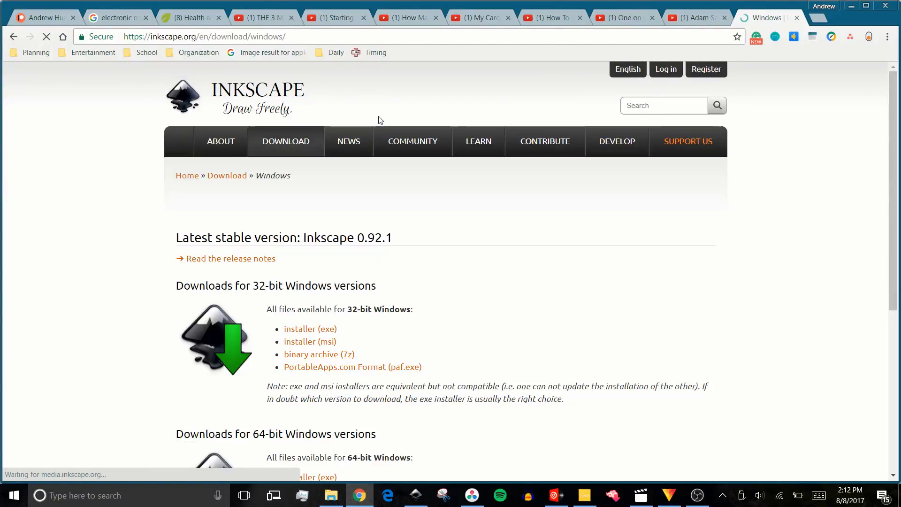
{"action": "scroll", "coordinate": [339, 239], "scroll_direction": "down", "scroll_amount": 1}
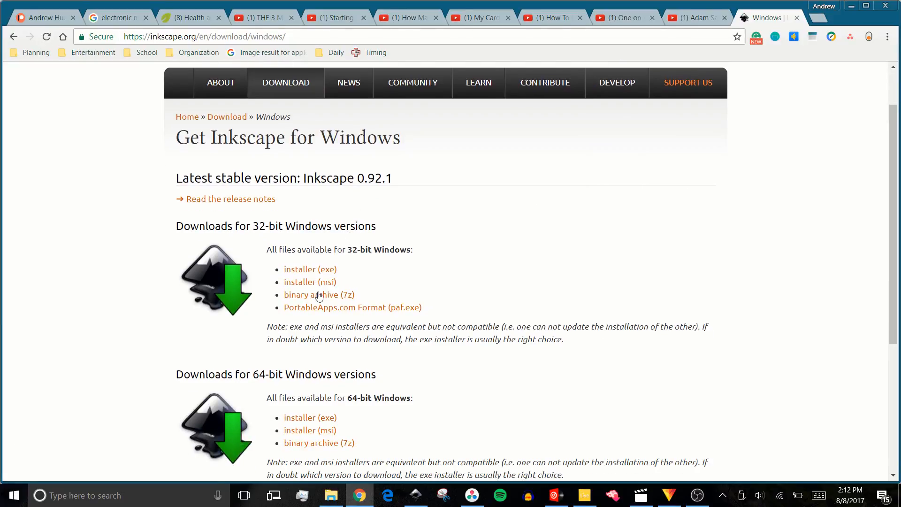
{"action": "left_click", "coordinate": [797, 18]}
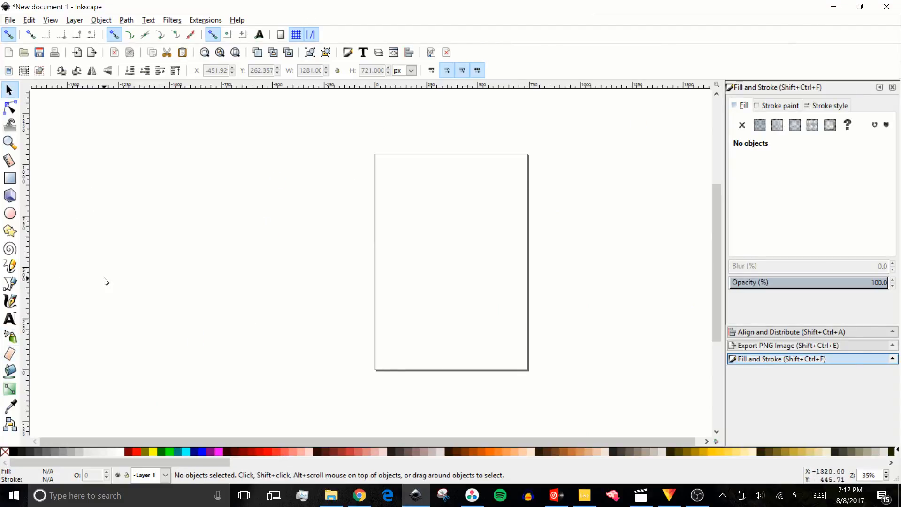
In Inkscape, draw a rectangle across the page and set its size to 1280 px wide by 720 px high.
{"action": "left_click", "coordinate": [10, 178]}
{"action": "left_click_drag", "start_coordinate": [163, 148], "coordinate": [562, 317]}
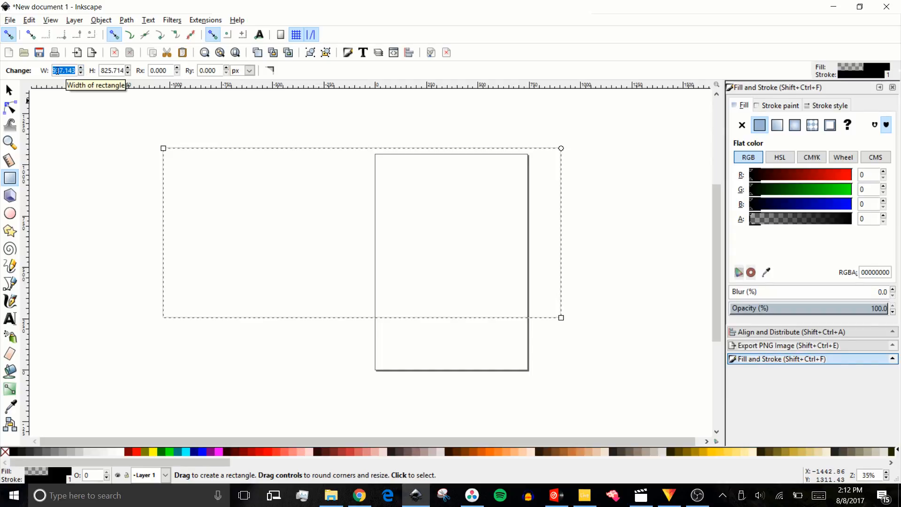
{"action": "type", "text": "1280"}
{"action": "key", "text": "Tab"}
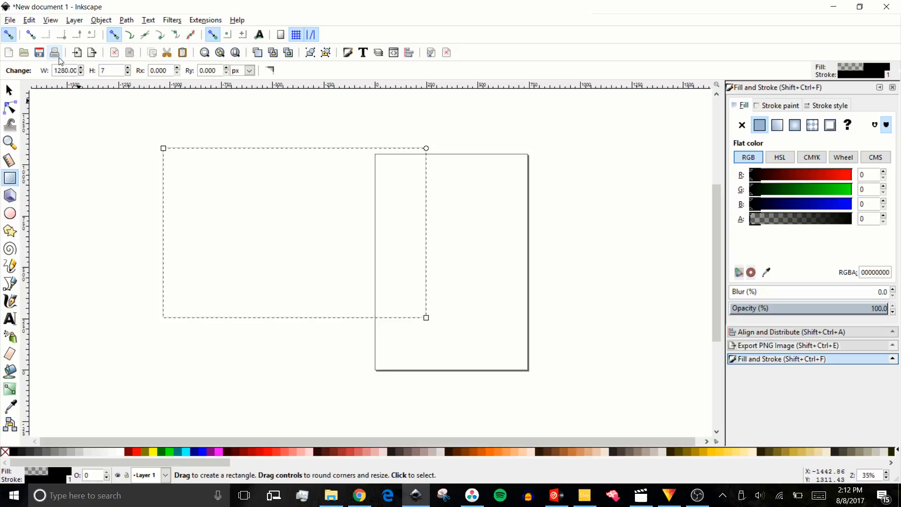
{"action": "type", "text": "720"}
{"action": "key", "text": "Return"}
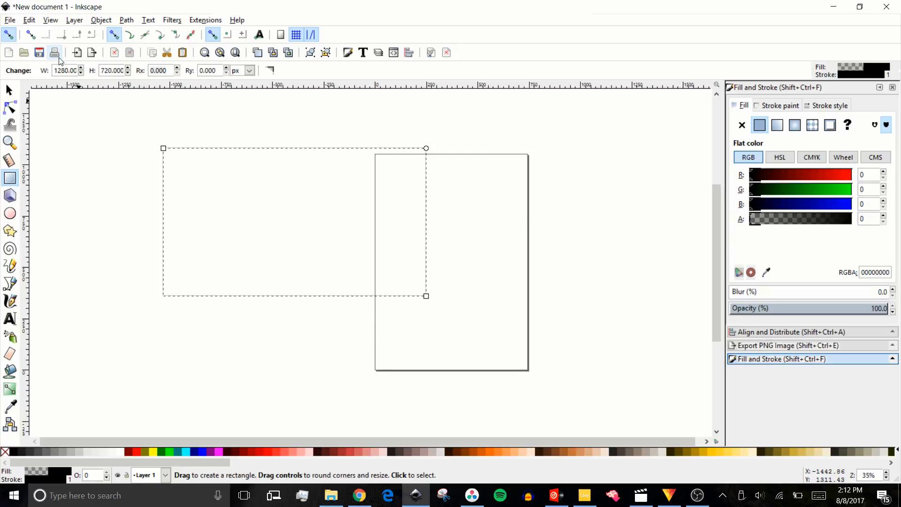
Move the 1280 × 720 px rectangle so it overlaps the page, to about X -518 and Y 102 px.
{"action": "left_click", "coordinate": [9, 90]}
{"action": "left_click_drag", "start_coordinate": [311, 239], "coordinate": [391, 284]}
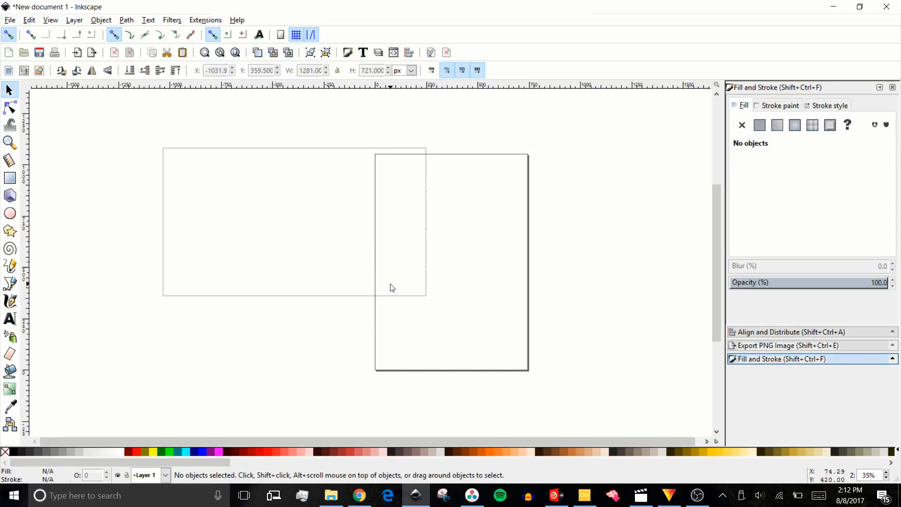
{"action": "left_click_drag", "start_coordinate": [164, 173], "coordinate": [246, 201]}
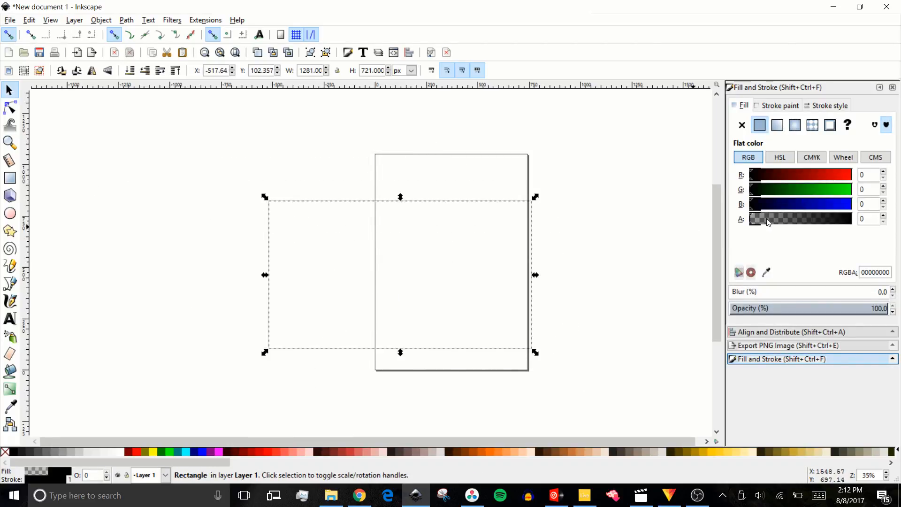
Fill the rectangle with a fully opaque flat dark blue, RGB 30, 30, 148 with alpha 255.
{"action": "left_click_drag", "start_coordinate": [769, 220], "coordinate": [876, 220]}
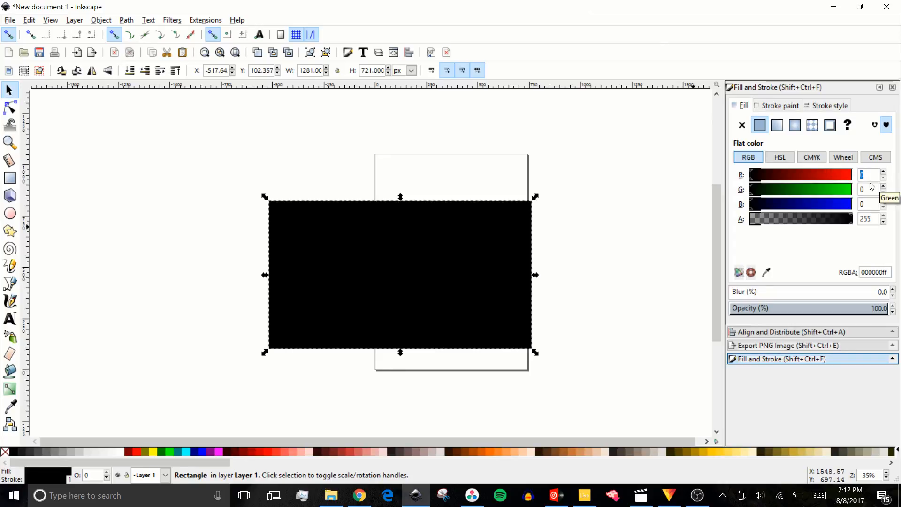
{"action": "type", "text": "30"}
{"action": "key", "text": "Tab"}
{"action": "type", "text": "3"}
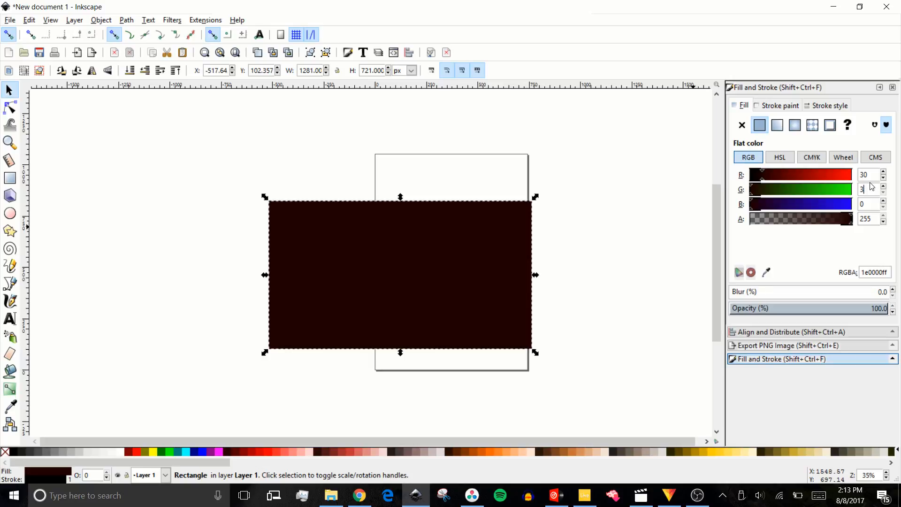
{"action": "key", "text": "Tab"}
{"action": "type", "text": "1"}
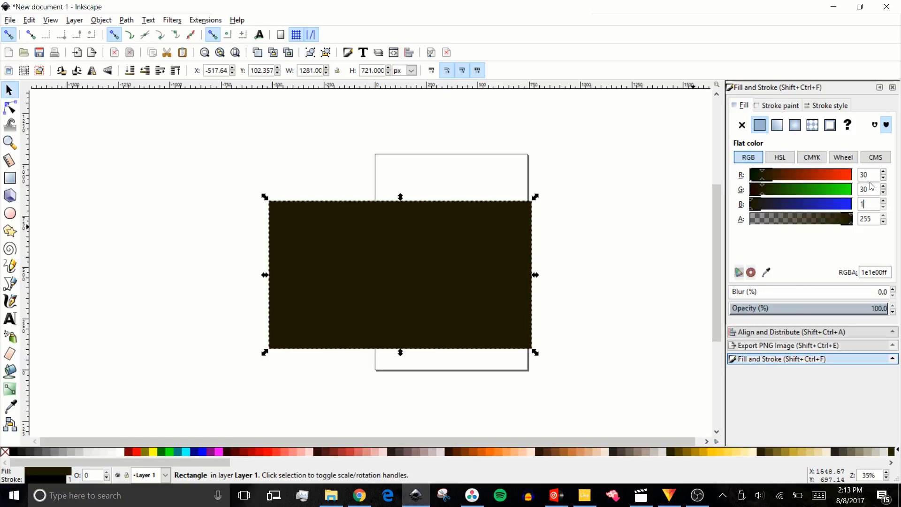
{"action": "type", "text": "48"}
{"action": "key", "text": "Return"}
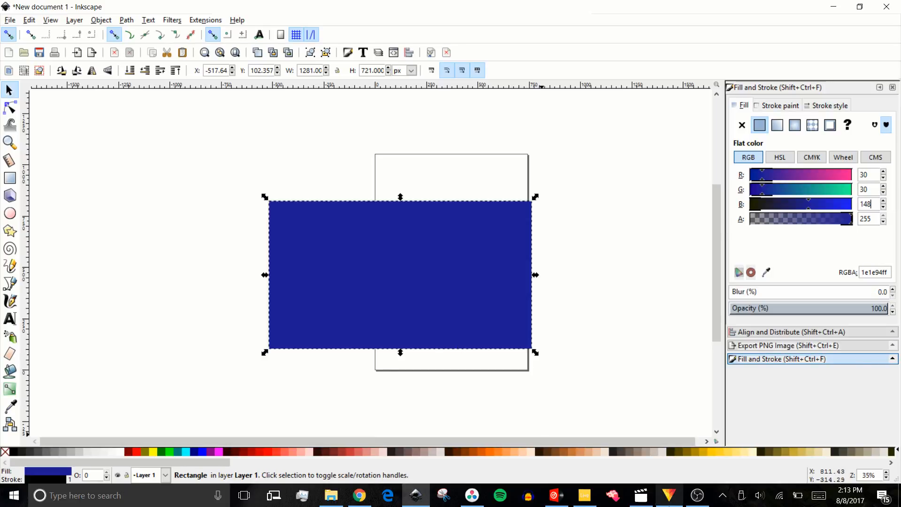
Switch to HitFilm 4 Express, check the color values of the Blue cover plane against the logo intro, and minimize the program.
{"action": "left_click", "coordinate": [669, 495]}
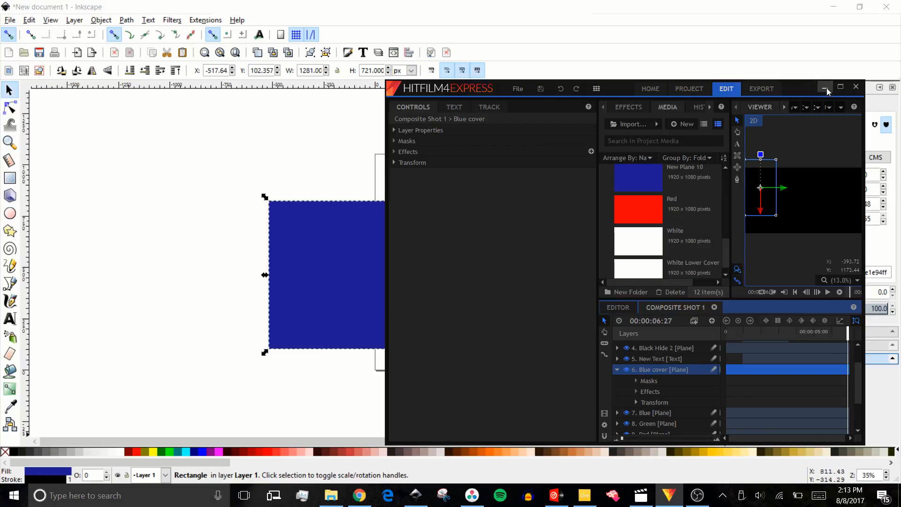
{"action": "left_click", "coordinate": [841, 87]}
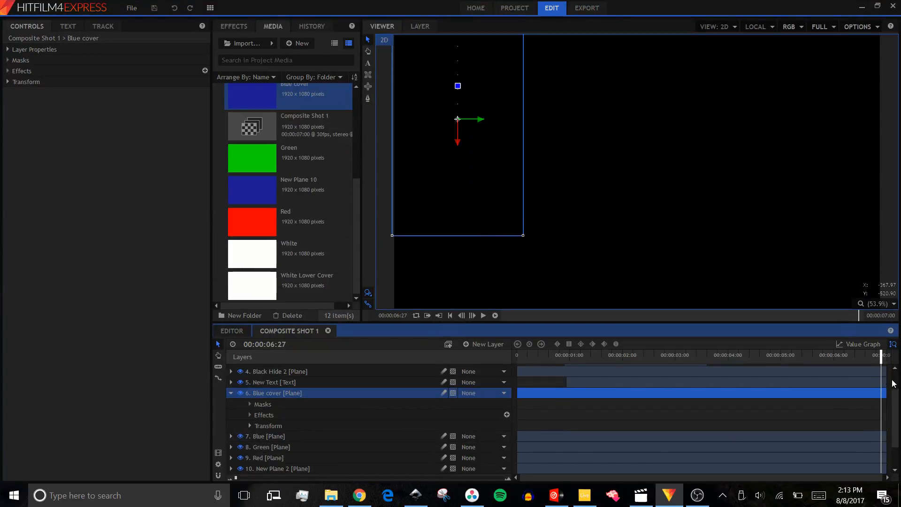
{"action": "left_click_drag", "start_coordinate": [725, 359], "coordinate": [656, 362]}
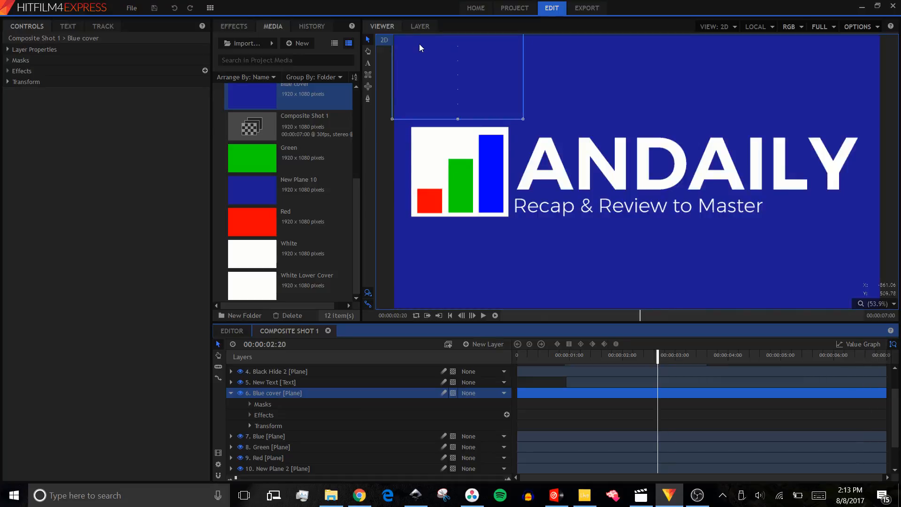
{"action": "right_click", "coordinate": [269, 394]}
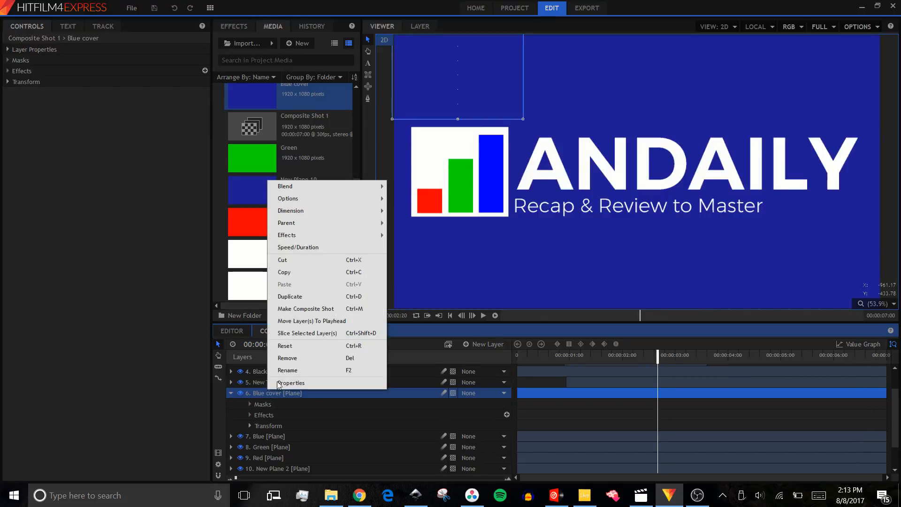
{"action": "left_click", "coordinate": [302, 387]}
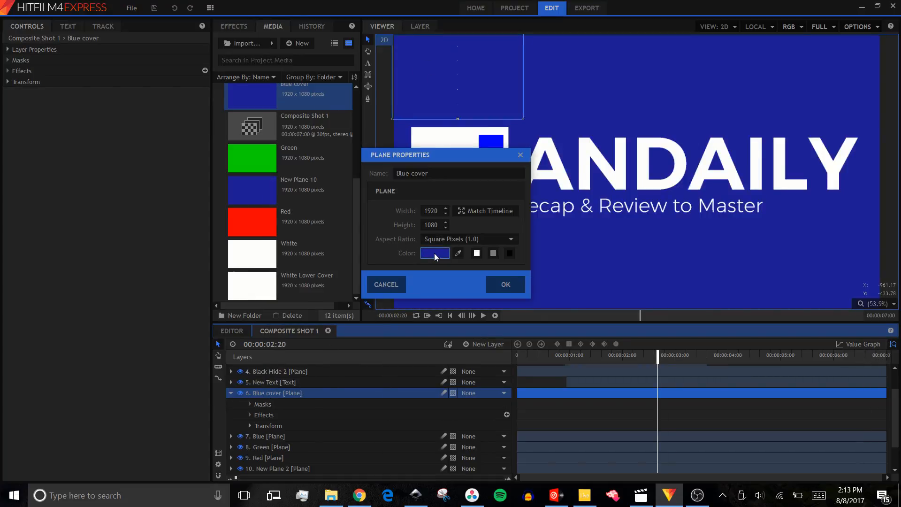
{"action": "left_click", "coordinate": [435, 253]}
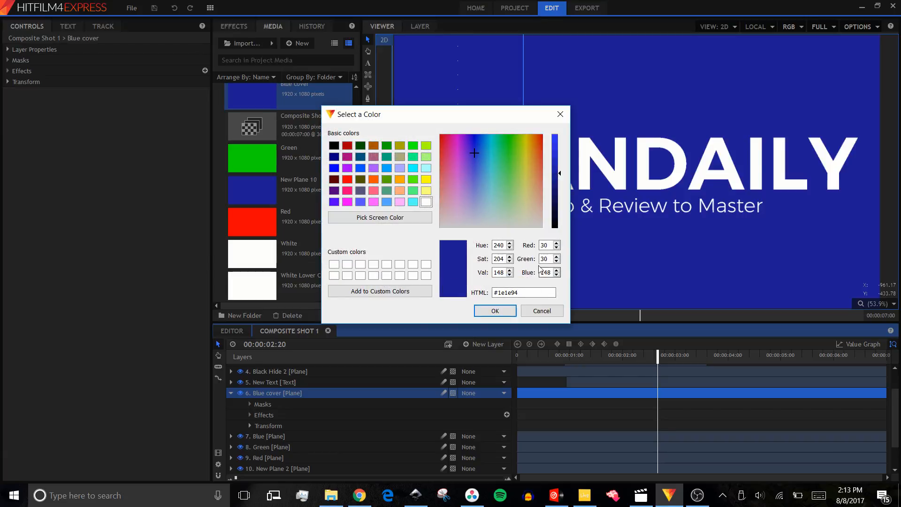
{"action": "left_click", "coordinate": [535, 312]}
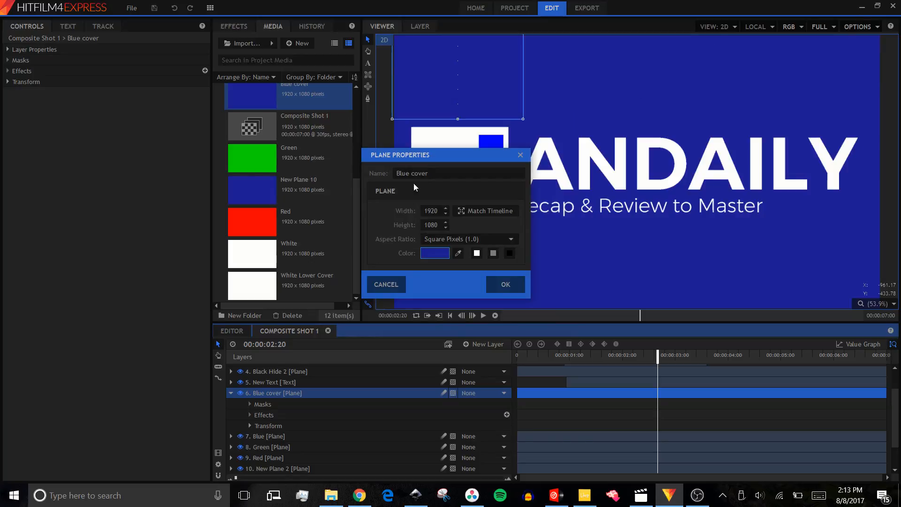
{"action": "left_click", "coordinate": [506, 285]}
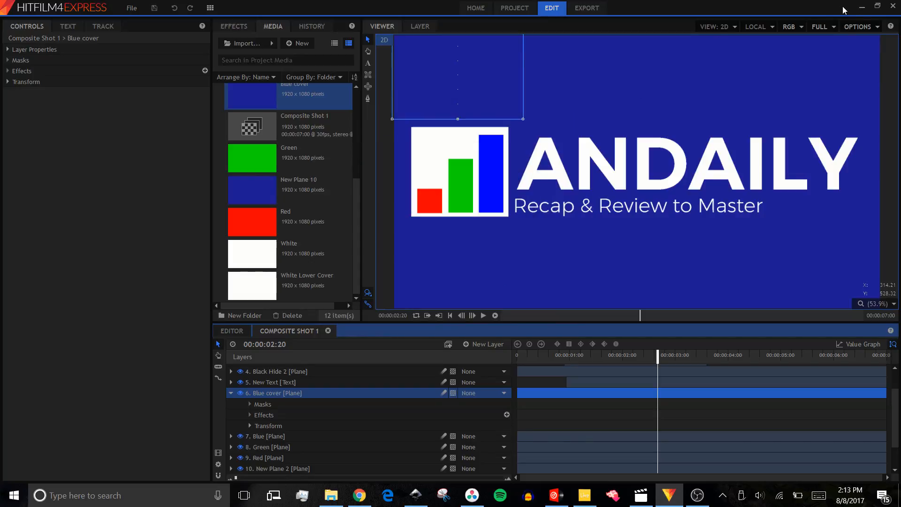
{"action": "left_click", "coordinate": [862, 8]}
Reposition the blue rectangle roughly centred over the page, at about X -372 and Y 185 px.
{"action": "left_click", "coordinate": [119, 247]}
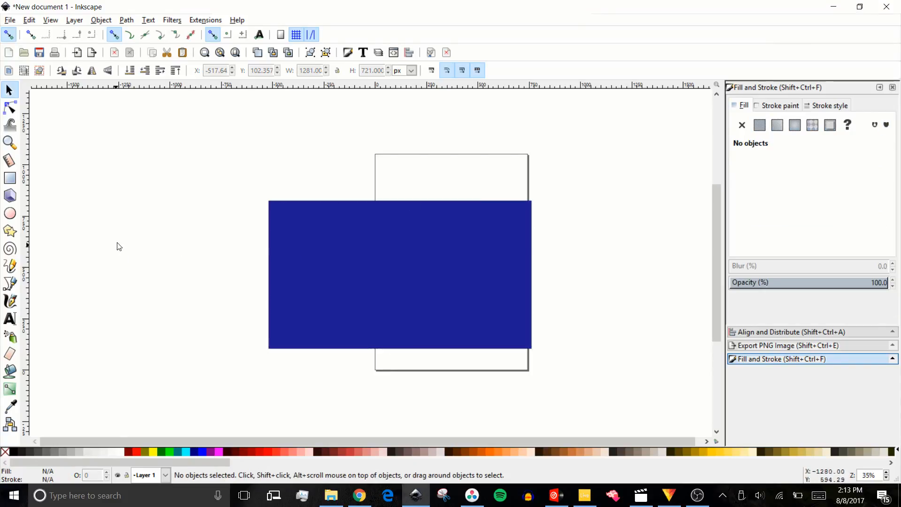
{"action": "left_click", "coordinate": [408, 271]}
{"action": "mouse_move", "coordinate": [409, 272]}
{"action": "left_mouse_down"}
{"action": "mouse_move", "coordinate": [415, 281]}
{"action": "mouse_move", "coordinate": [439, 254]}
{"action": "left_mouse_up"}
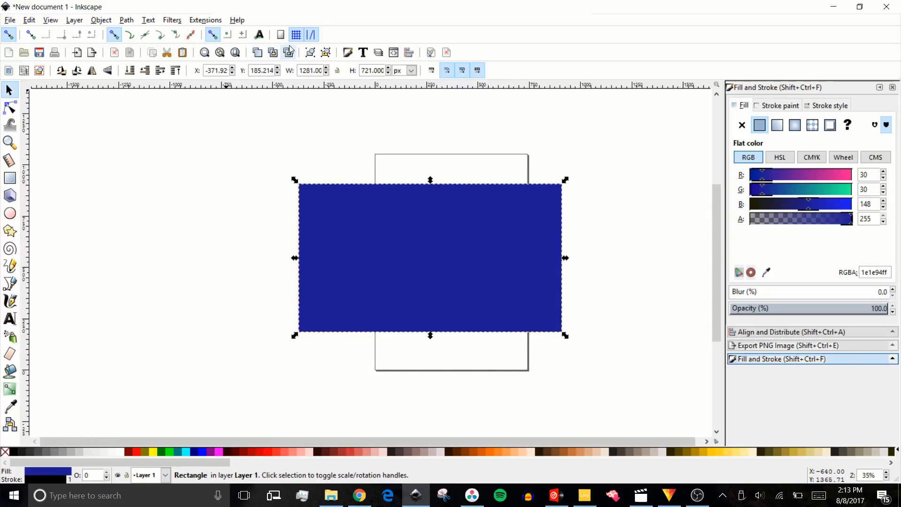
Add a flowed text frame of about 663 × 258 px in the rectangle's upper half, enter "ANDAILY" and select all its text.
{"action": "left_click", "coordinate": [205, 52]}
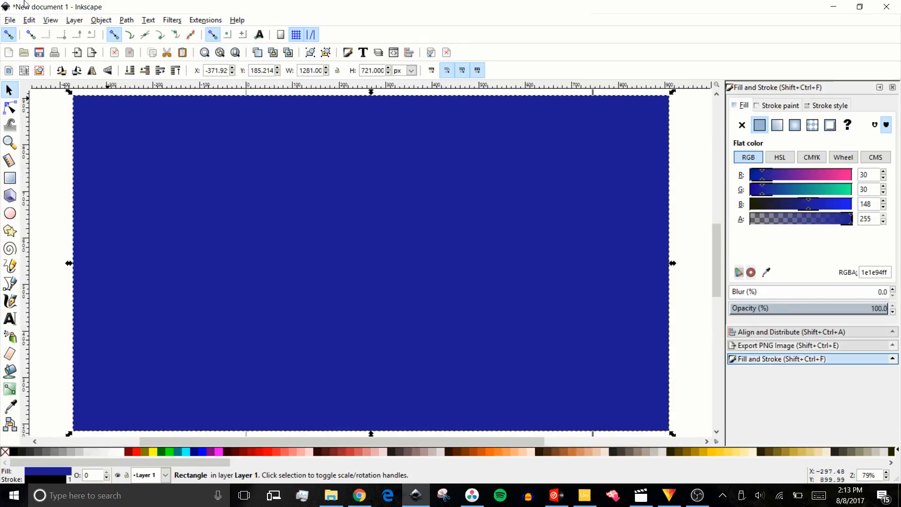
{"action": "left_click", "coordinate": [10, 319]}
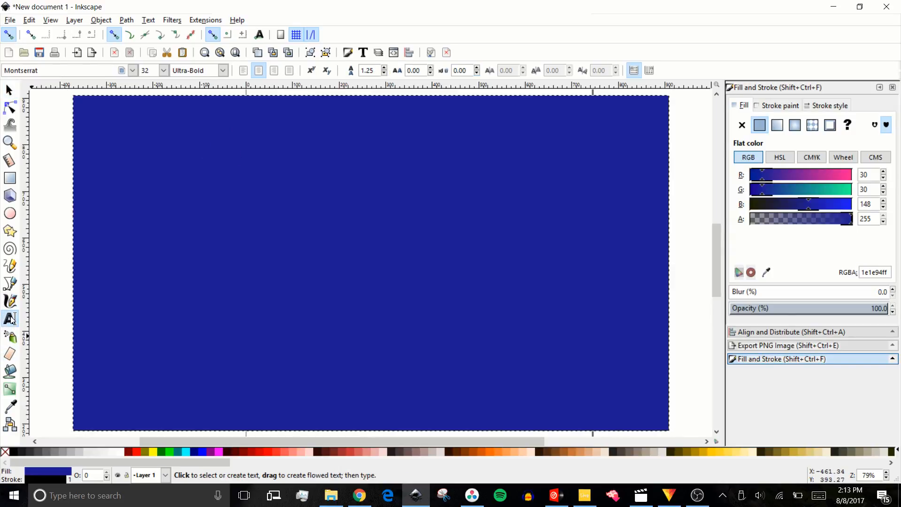
{"action": "left_click_drag", "start_coordinate": [228, 131], "coordinate": [537, 252]}
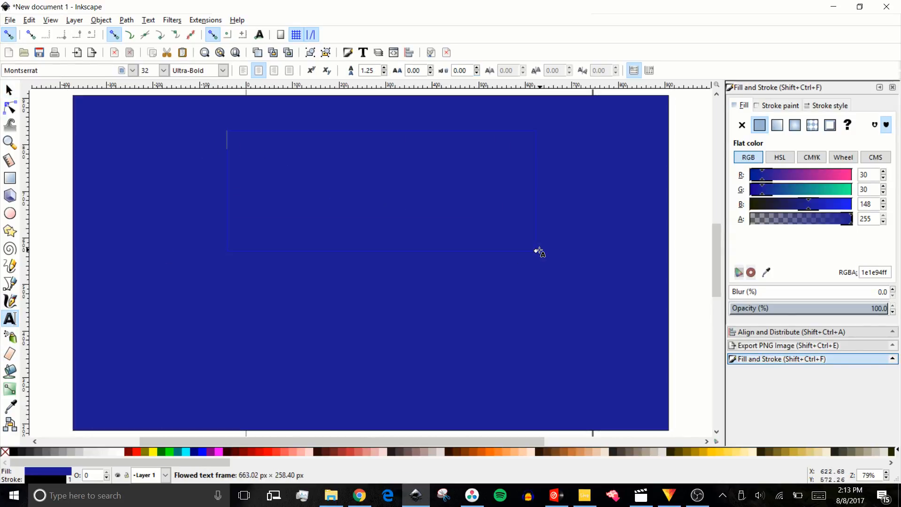
{"action": "type", "text": "AN"}
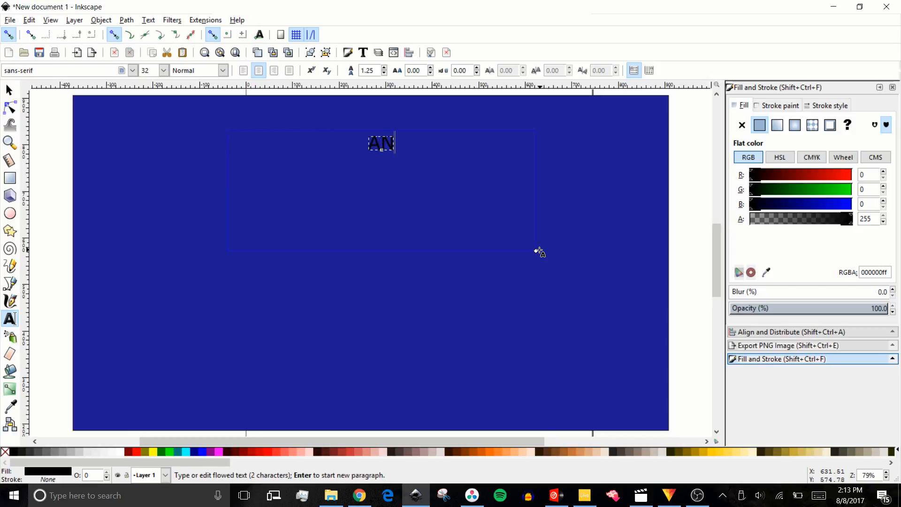
{"action": "type", "text": "DAIL"}
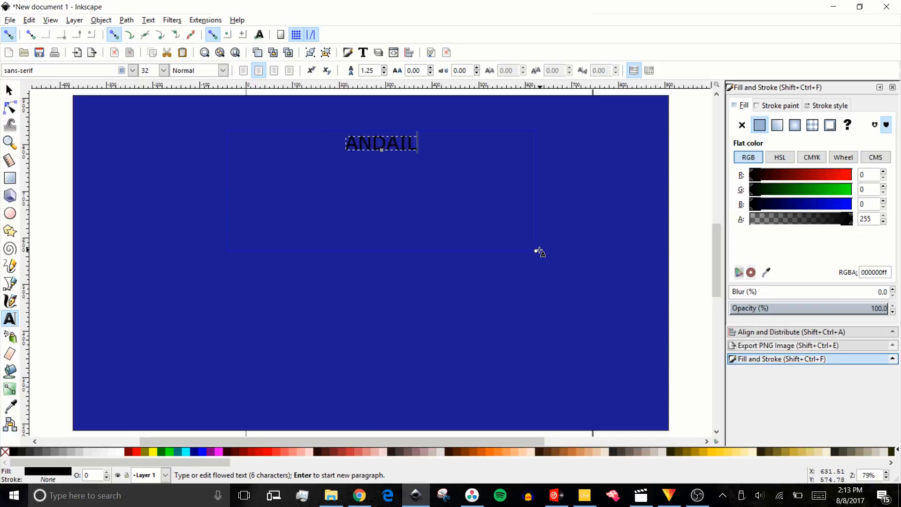
{"action": "type", "text": "Y"}
{"action": "key", "text": "ctrl+a"}
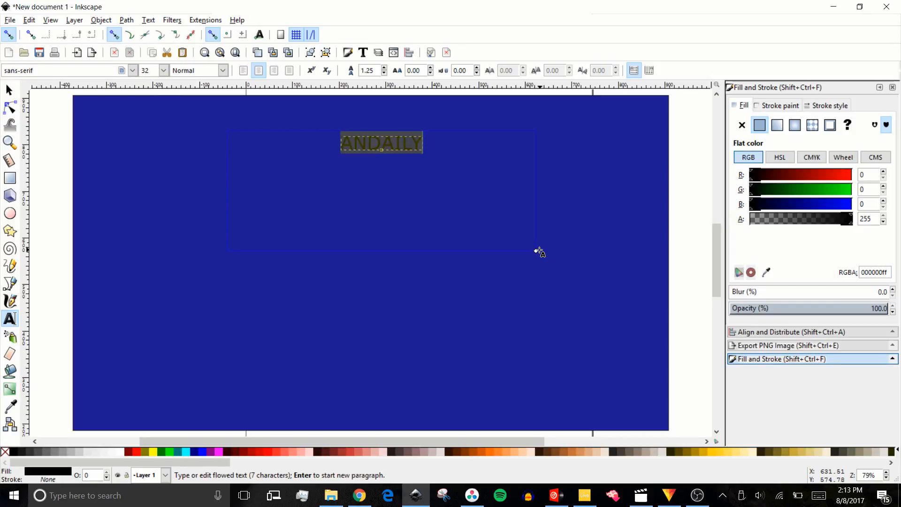
Color the selected ANDAILY text white and set its font to Montserrat Bold.
{"action": "left_click", "coordinate": [121, 452]}
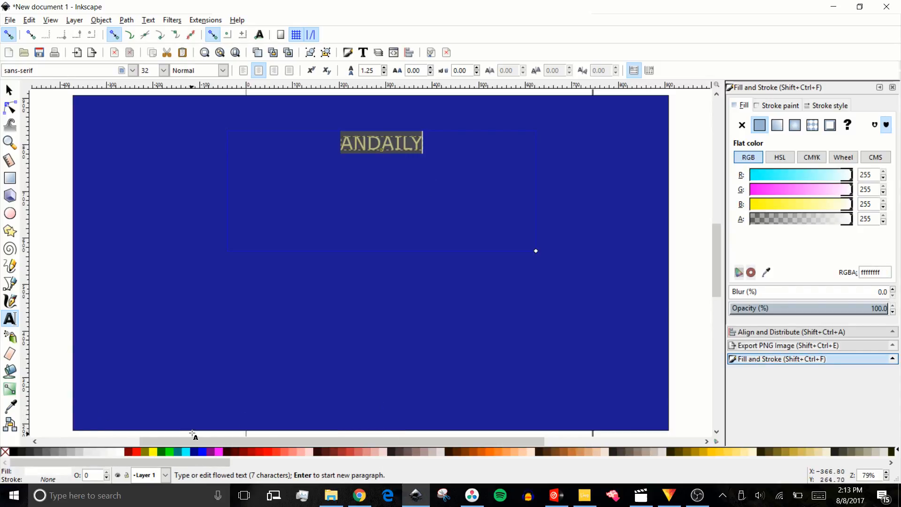
{"action": "double_click", "coordinate": [107, 72]}
{"action": "triple_click", "coordinate": [80, 70]}
{"action": "type", "text": "mont"}
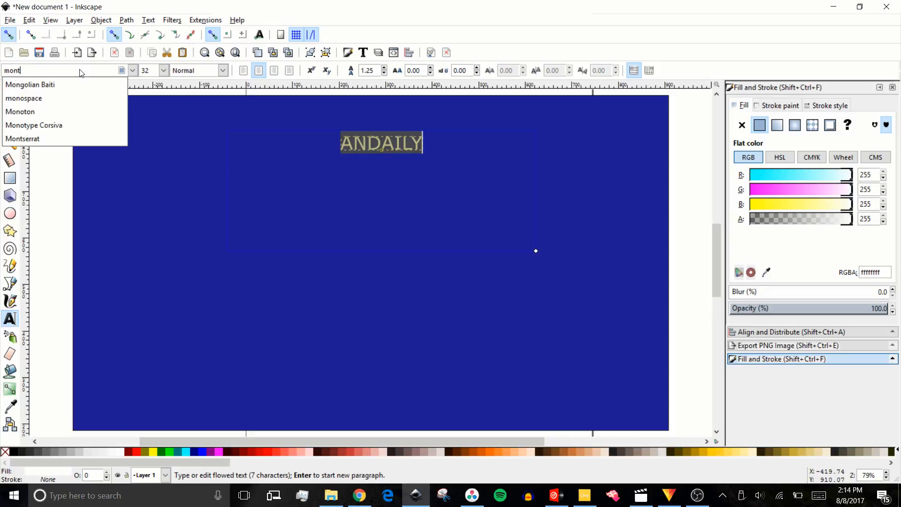
{"action": "type", "text": "s"}
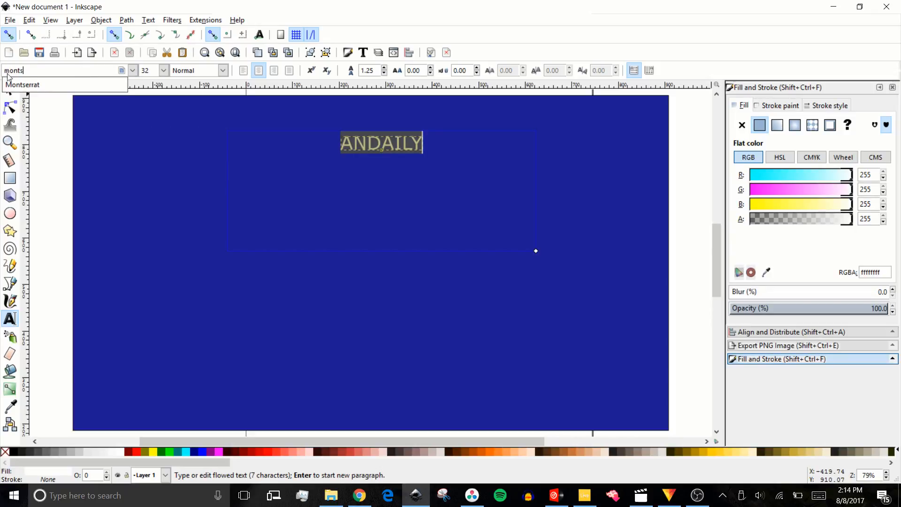
{"action": "left_click", "coordinate": [33, 83]}
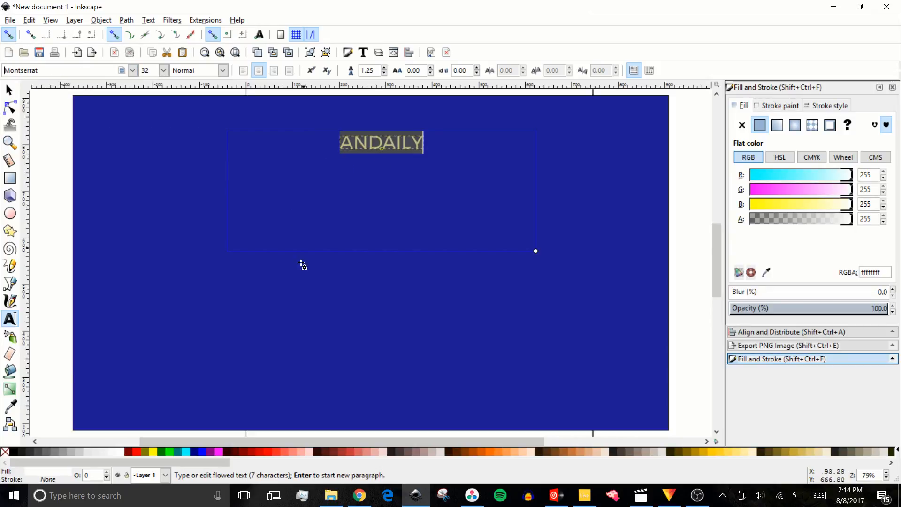
{"action": "left_click", "coordinate": [225, 73]}
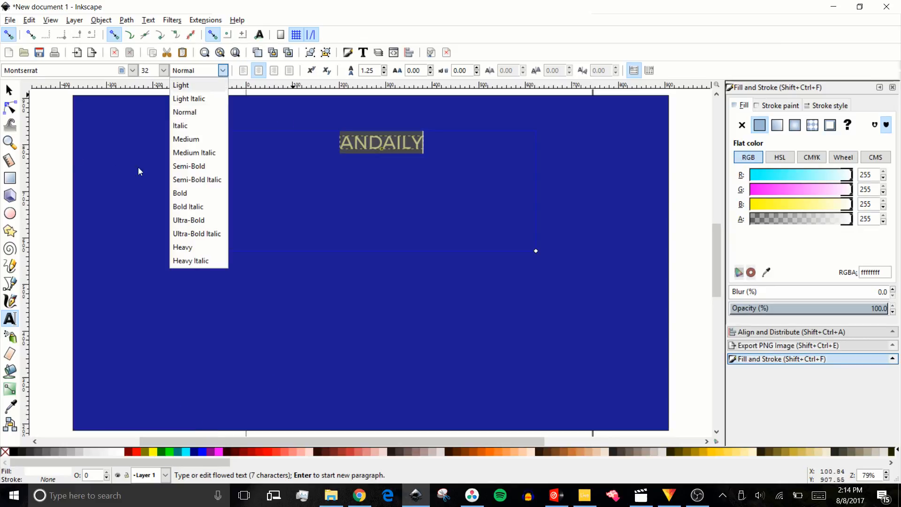
{"action": "left_click", "coordinate": [182, 193]}
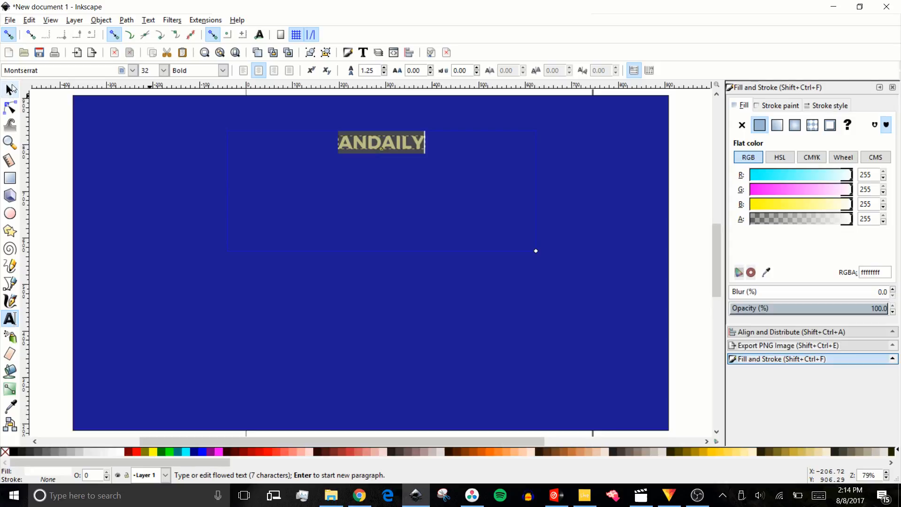
Enlarge the ANDAILY text to about 1225 × 185 px and centre it across the upper part of the blue rectangle.
{"action": "left_click", "coordinate": [12, 87]}
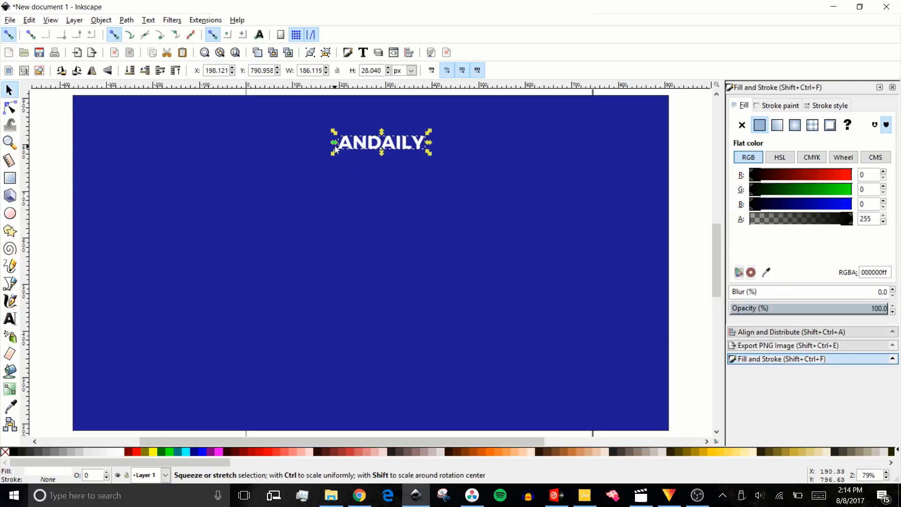
{"action": "left_click_drag", "start_coordinate": [334, 153], "coordinate": [103, 254]}
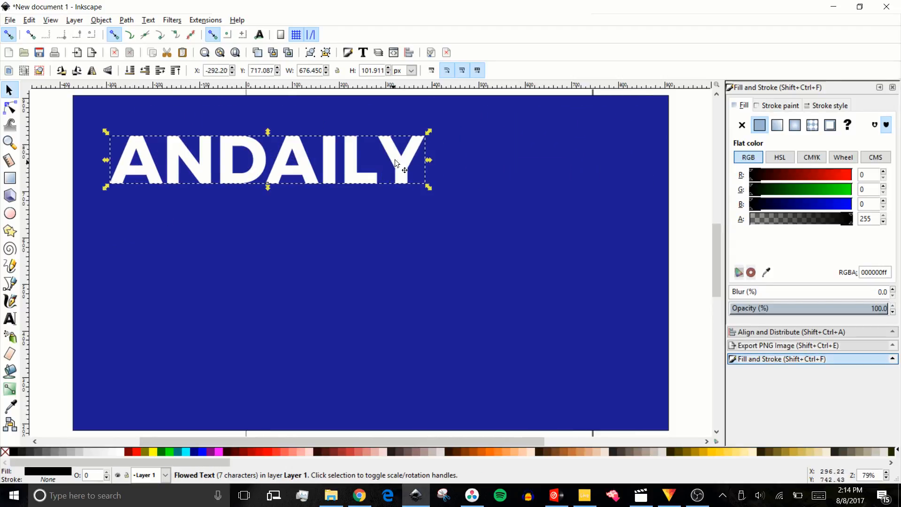
{"action": "left_click_drag", "start_coordinate": [331, 165], "coordinate": [436, 164]}
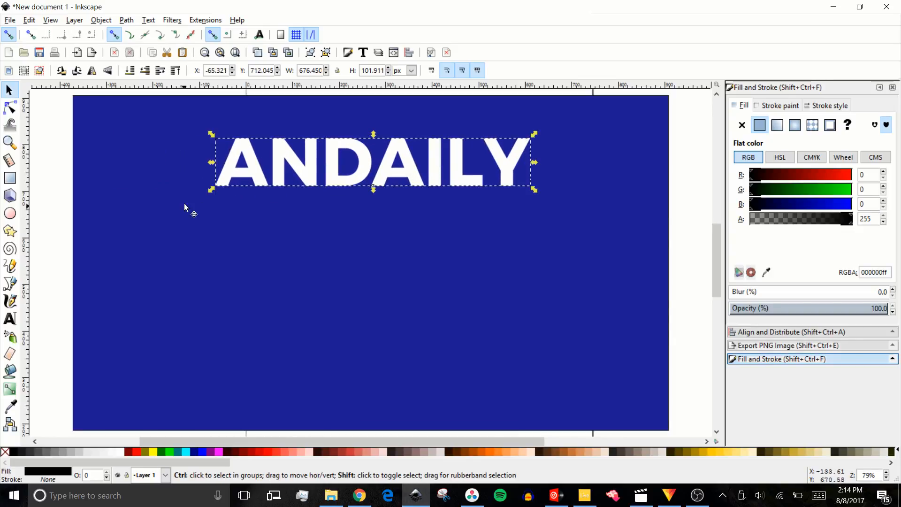
{"action": "left_click_drag", "start_coordinate": [210, 190], "coordinate": [92, 258]}
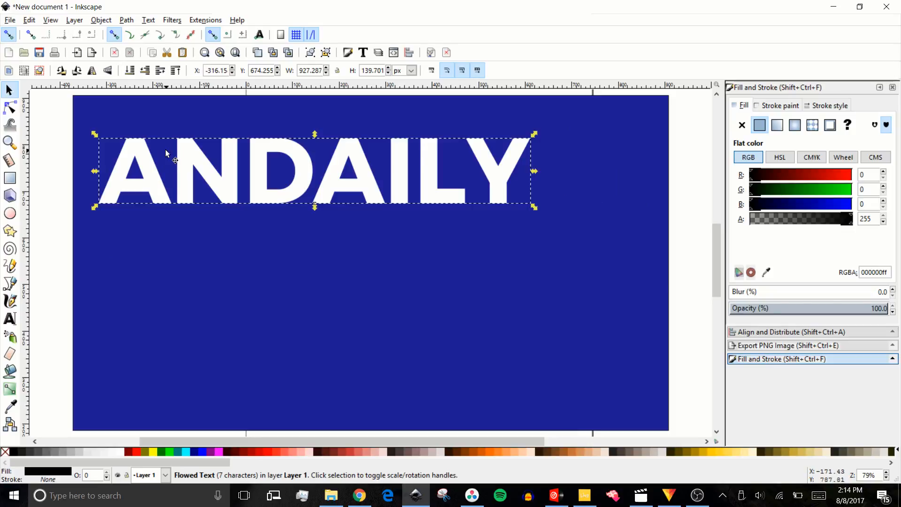
{"action": "left_click_drag", "start_coordinate": [534, 134], "coordinate": [603, 121]}
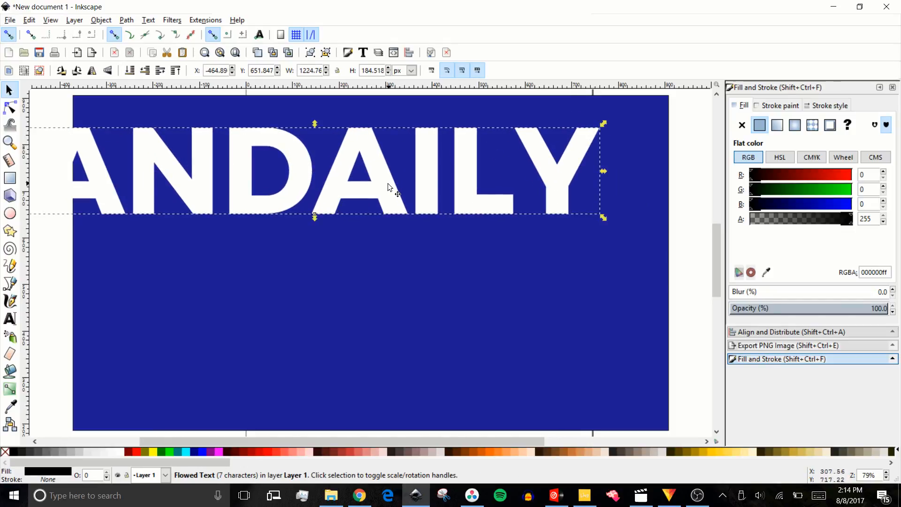
{"action": "left_click_drag", "start_coordinate": [388, 184], "coordinate": [445, 172]}
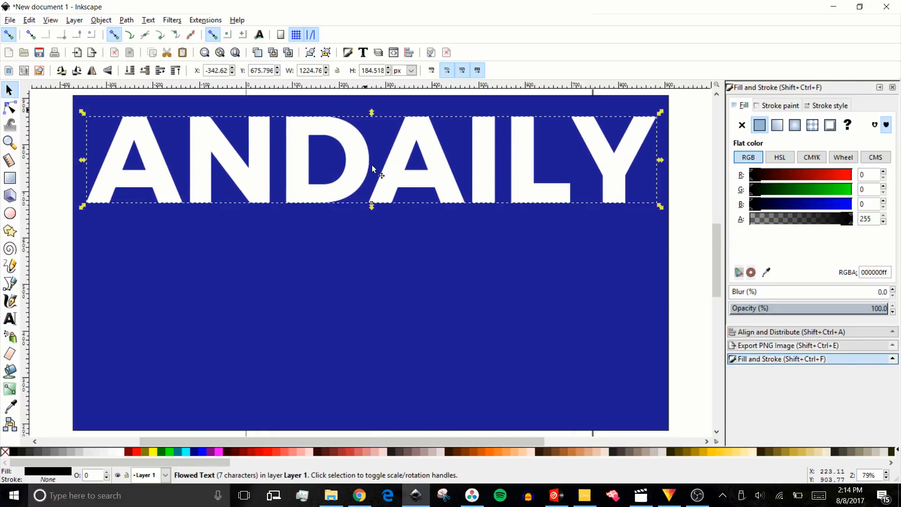
Duplicate the ANDAILY text and nudge the copy about 12 px right and 6 px down.
{"action": "key", "text": "Right"}
{"action": "key", "text": "Right"}
{"action": "key", "text": "Right"}
{"action": "key", "text": "Right"}
{"action": "key", "text": "Right"}
{"action": "key", "text": "Right"}
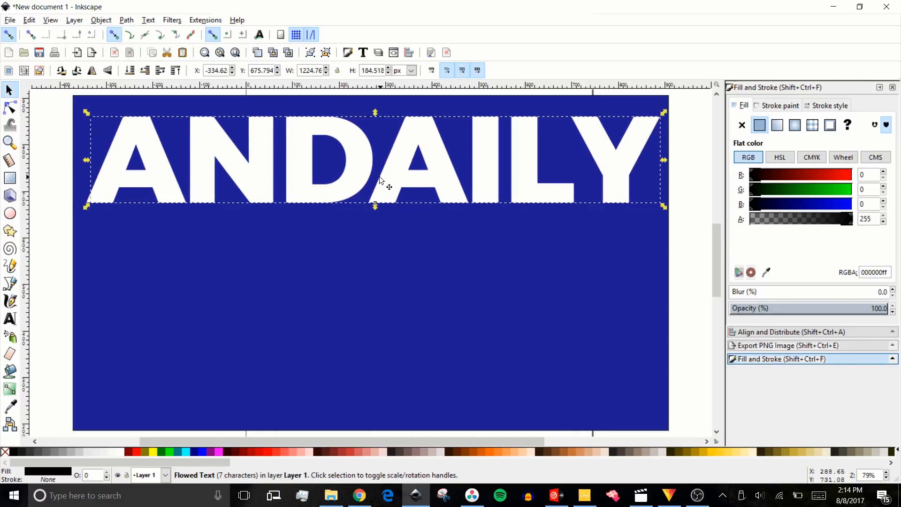
{"action": "key", "text": "Down"}
{"action": "key", "text": "Down"}
{"action": "key", "text": "Down"}
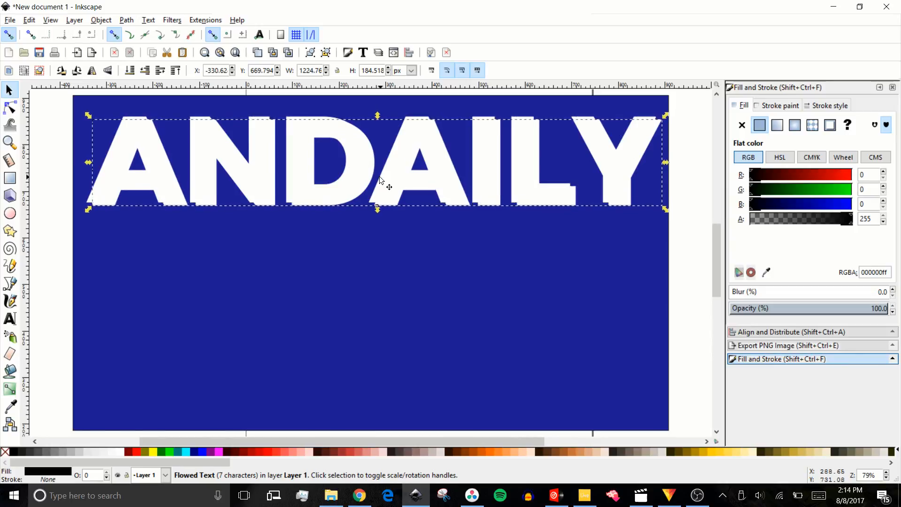
Turn the offset copy into a black shadow one level behind the white text, and nudge it another 4 px down.
{"action": "left_click", "coordinate": [19, 453]}
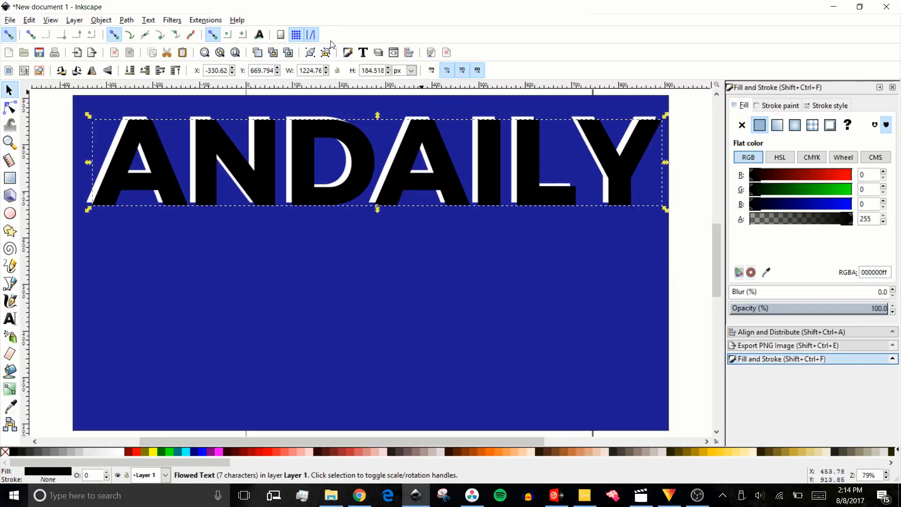
{"action": "left_click", "coordinate": [144, 70]}
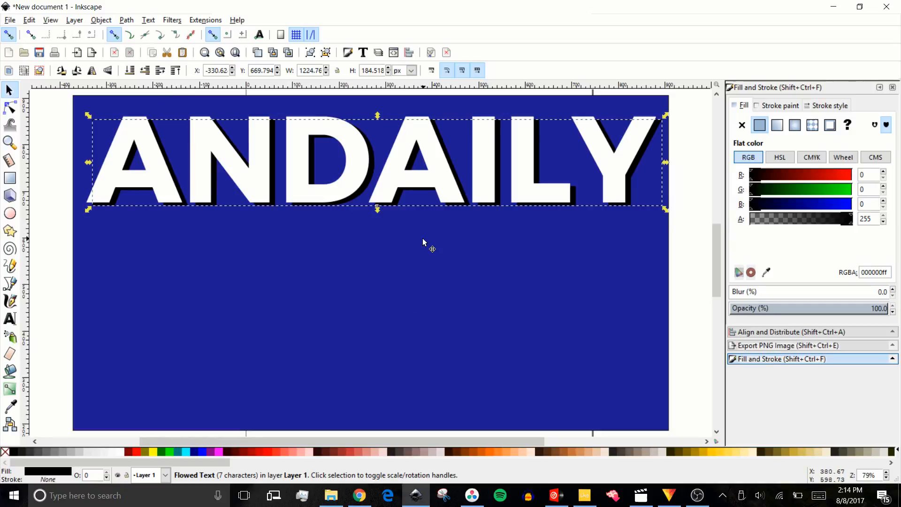
{"action": "key", "text": "Down"}
{"action": "key", "text": "Down"}
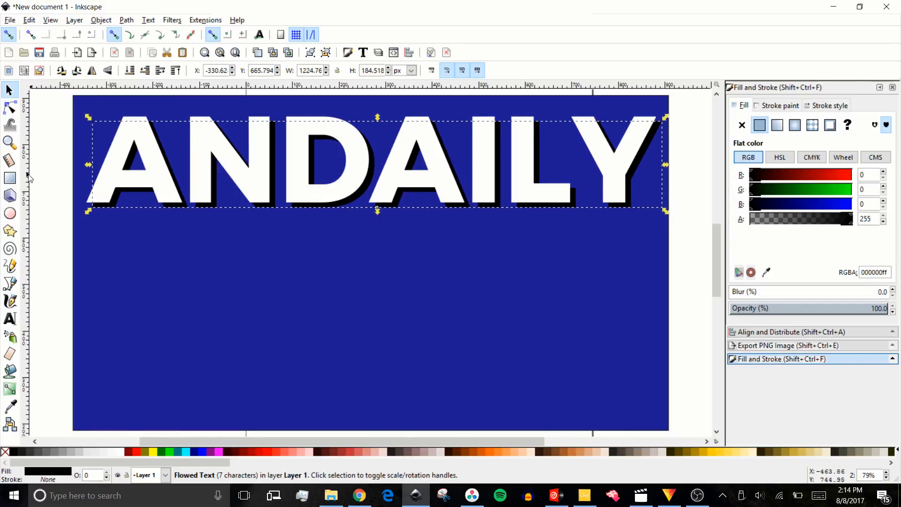
Select the white ANDAILY text together with its black shadow and group them.
{"action": "left_click", "coordinate": [52, 171]}
{"action": "scroll", "coordinate": [378, 220], "scroll_direction": "up", "scroll_amount": 3}
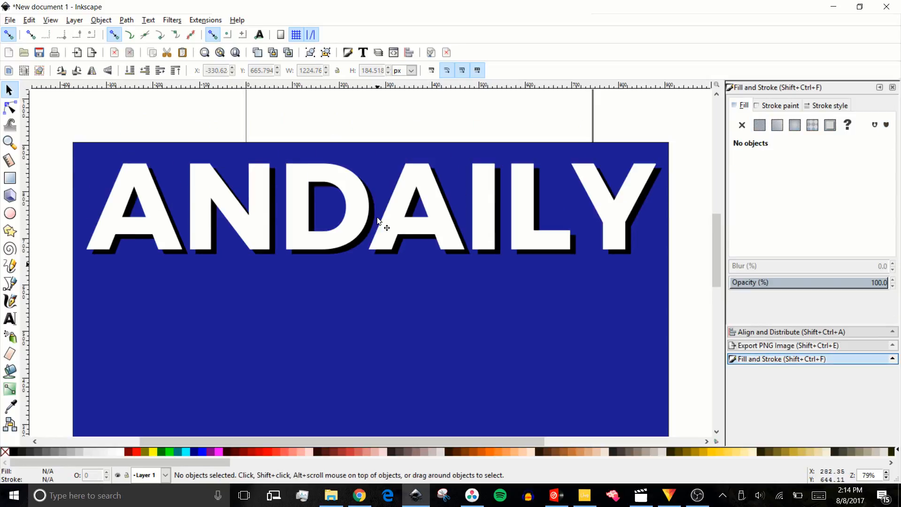
{"action": "key", "text": "minus"}
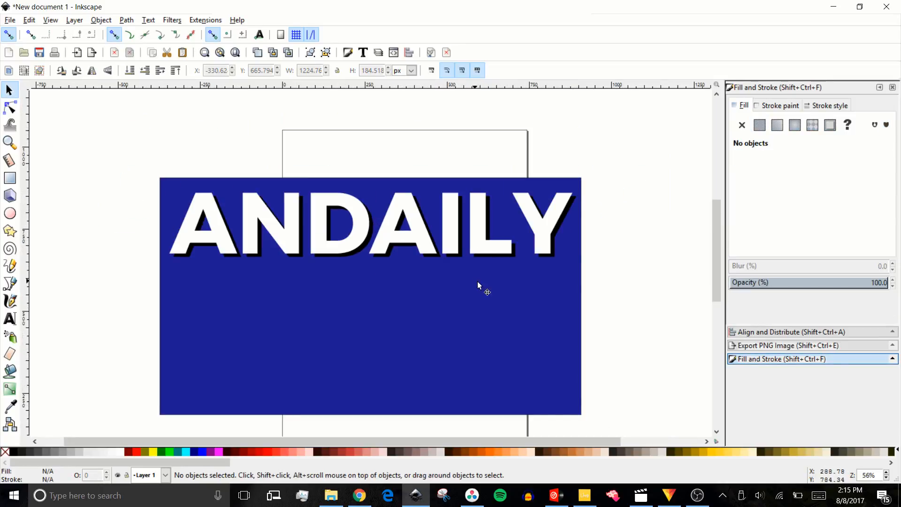
{"action": "mouse_move", "coordinate": [126, 153]}
{"action": "left_mouse_down"}
{"action": "mouse_move", "coordinate": [458, 262]}
{"action": "mouse_move", "coordinate": [641, 288]}
{"action": "left_mouse_up"}
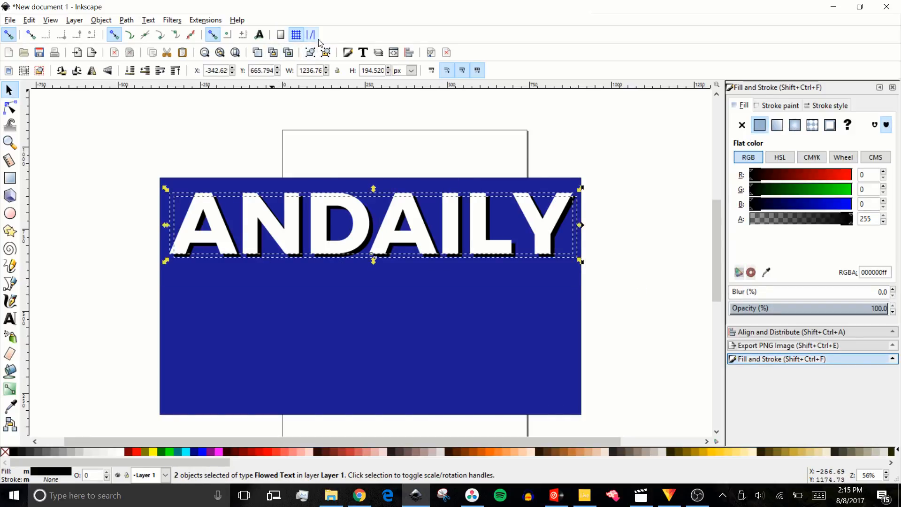
{"action": "left_click", "coordinate": [310, 52]}
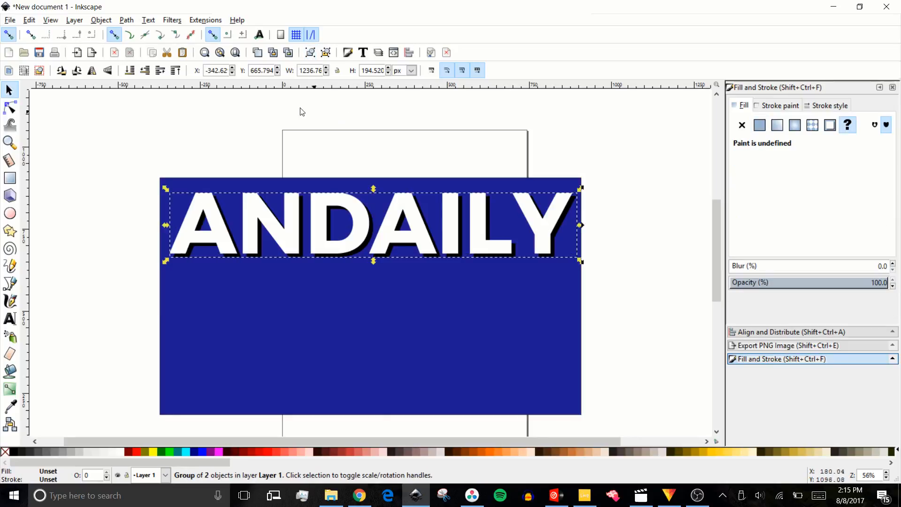
Scale the title group down to about 1078 × 170 px and centre it horizontally near the background's upper edge.
{"action": "mouse_move", "coordinate": [297, 231]}
{"action": "left_mouse_down"}
{"action": "mouse_move", "coordinate": [305, 235]}
{"action": "mouse_move", "coordinate": [291, 246]}
{"action": "left_mouse_up"}
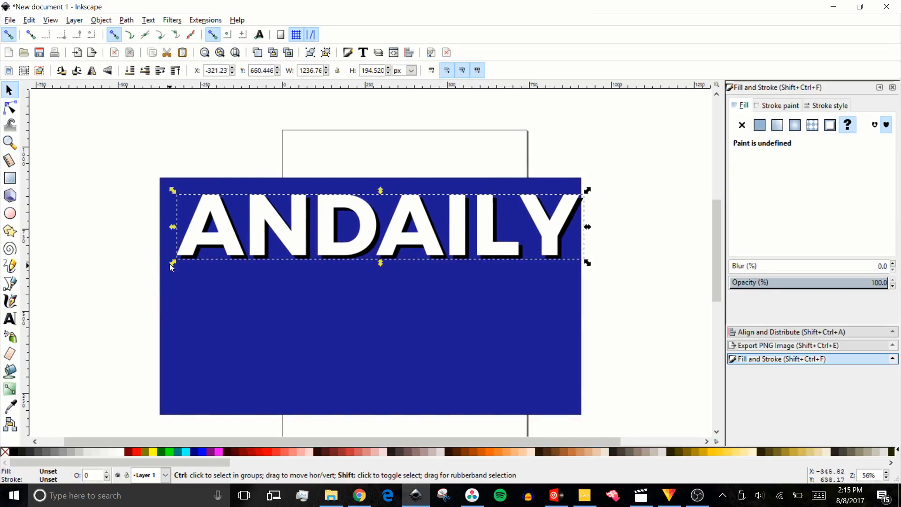
{"action": "left_click_drag", "start_coordinate": [172, 266], "coordinate": [181, 256]}
{"action": "mouse_move", "coordinate": [274, 235]}
{"action": "left_mouse_down"}
{"action": "mouse_move", "coordinate": [256, 229]}
{"action": "mouse_move", "coordinate": [266, 235]}
{"action": "left_mouse_up"}
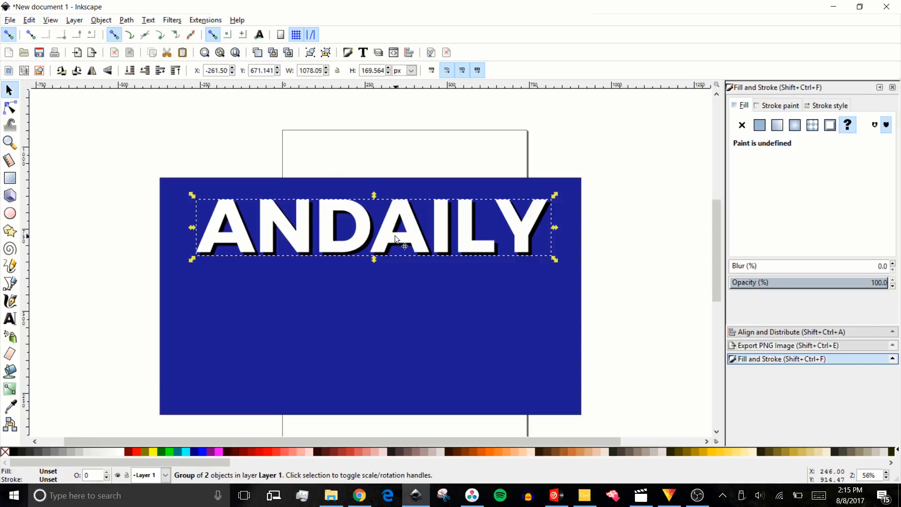
{"action": "left_click_drag", "start_coordinate": [336, 246], "coordinate": [329, 242]}
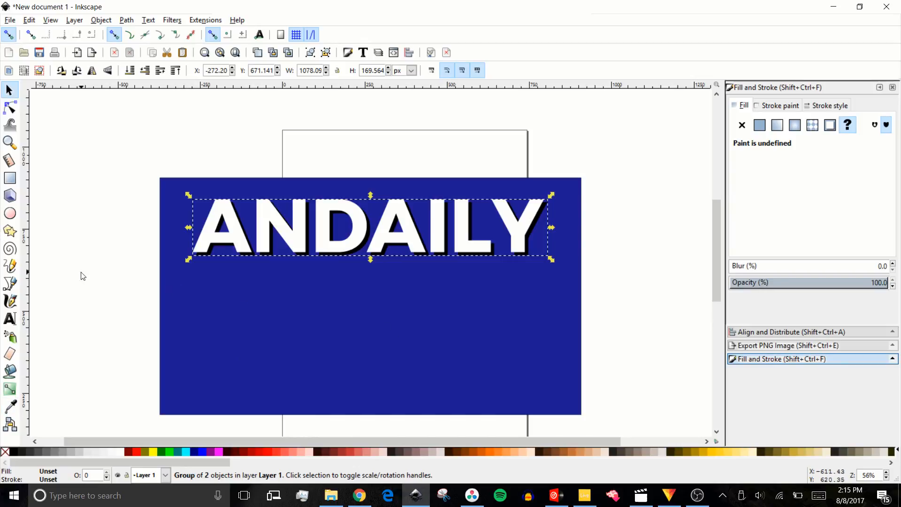
Draw a rectangle about 1061 × 241 px below the title and make its fill fully opaque, alpha 255.
{"action": "left_click", "coordinate": [12, 183]}
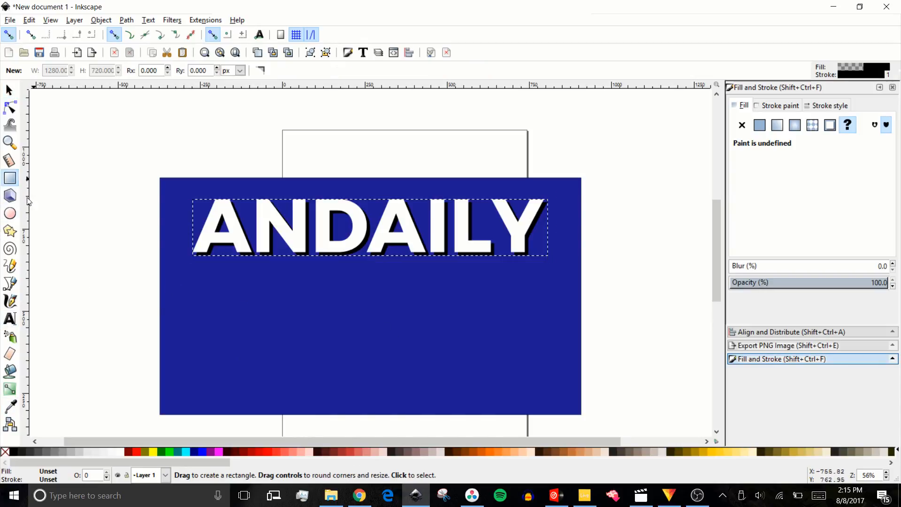
{"action": "left_click_drag", "start_coordinate": [210, 306], "coordinate": [559, 385]}
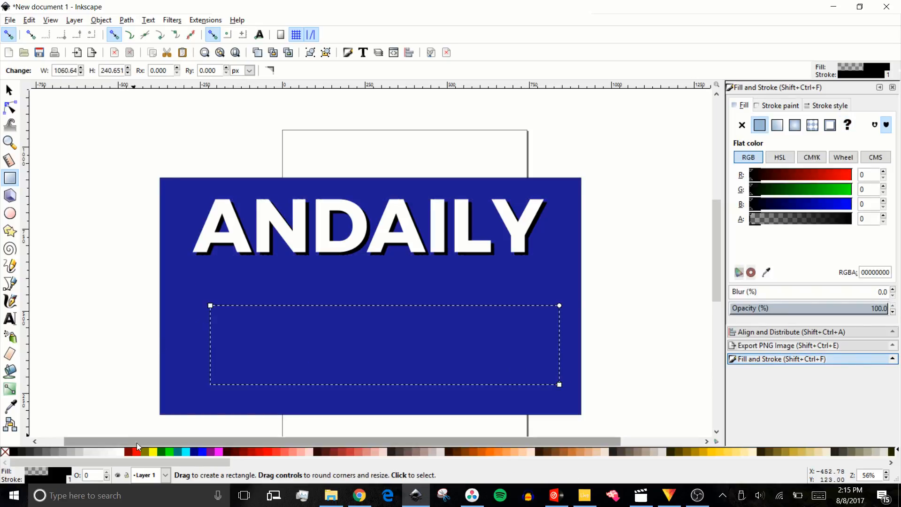
{"action": "left_click_drag", "start_coordinate": [769, 220], "coordinate": [900, 196]}
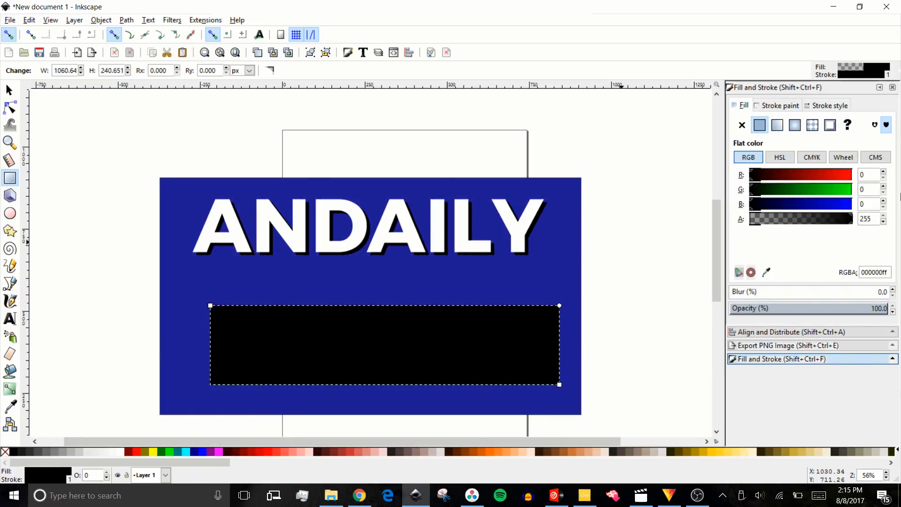
Fill the new rectangle with the blue sampled from the background and lighten it to an HSL lightness of about 137.
{"action": "left_click", "coordinate": [8, 89]}
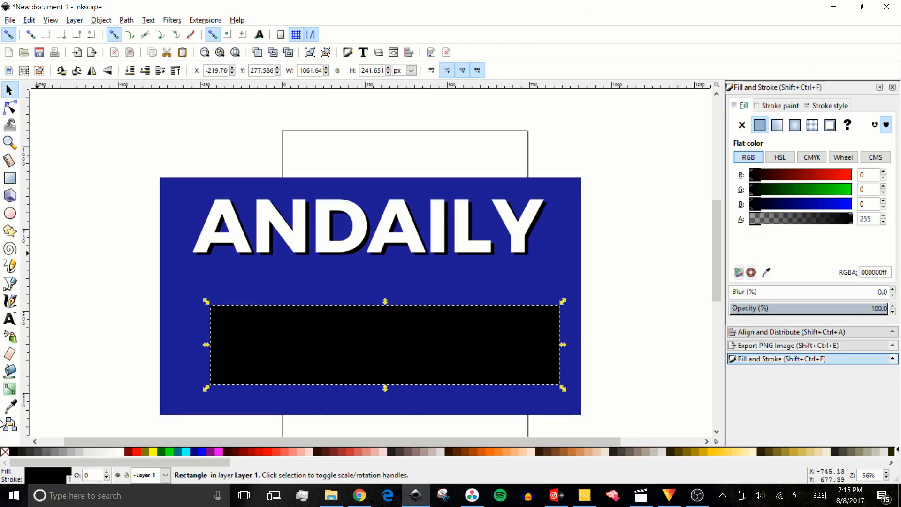
{"action": "left_click", "coordinate": [12, 406]}
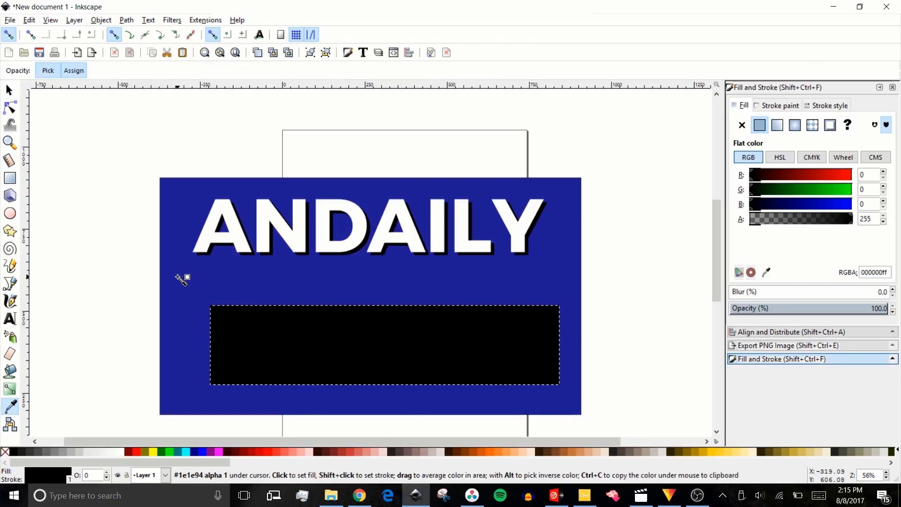
{"action": "left_click", "coordinate": [180, 279]}
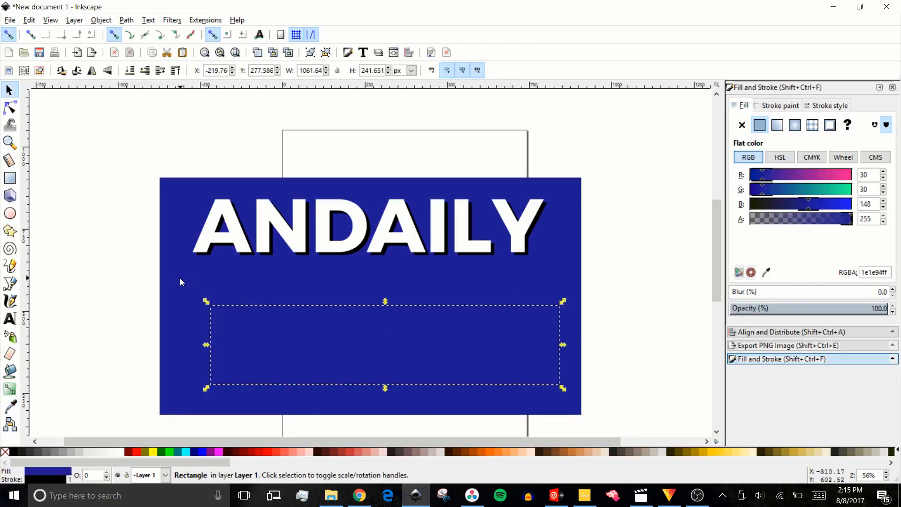
{"action": "left_click", "coordinate": [780, 157]}
{"action": "left_click", "coordinate": [793, 205]}
{"action": "left_click_drag", "start_coordinate": [793, 204], "coordinate": [805, 214]}
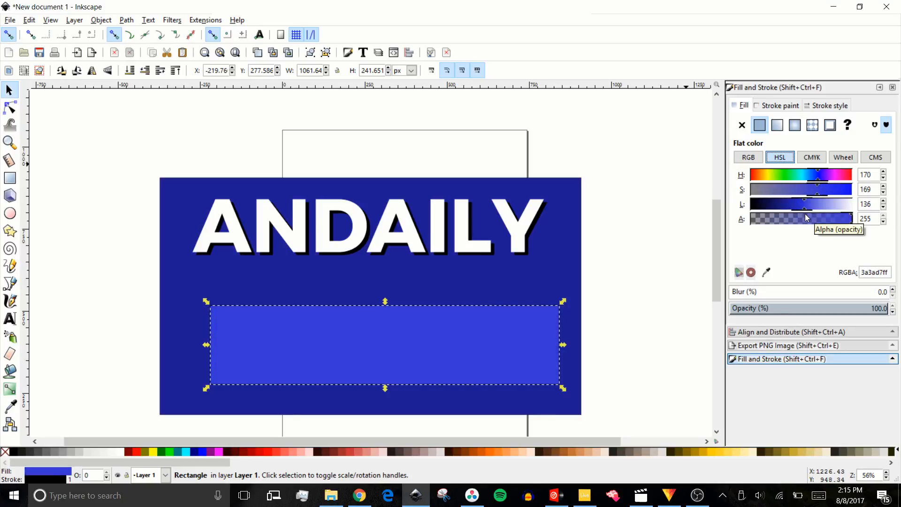
Enlarge the lighter blue rectangle to about 1172 × 267 px and place it over the title at about X -311, Y 602 px.
{"action": "left_click", "coordinate": [8, 106]}
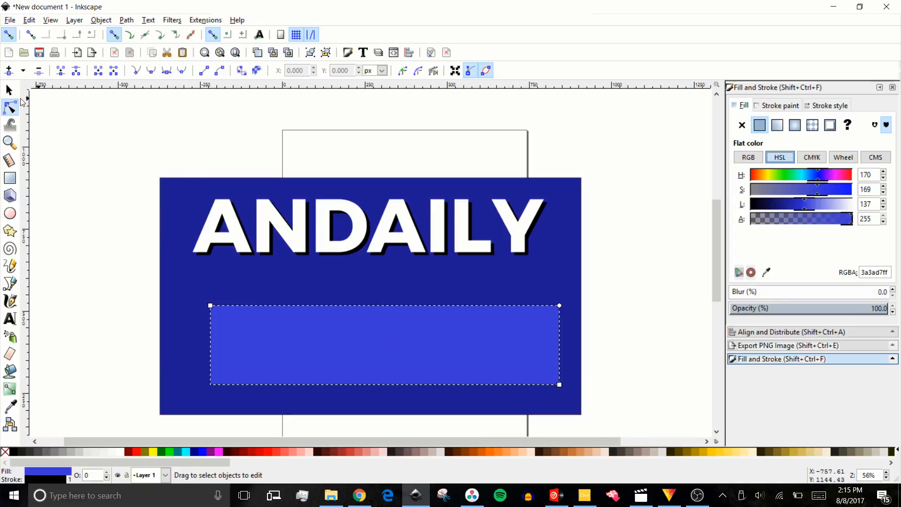
{"action": "left_click", "coordinate": [8, 89]}
{"action": "left_click_drag", "start_coordinate": [424, 359], "coordinate": [399, 341]}
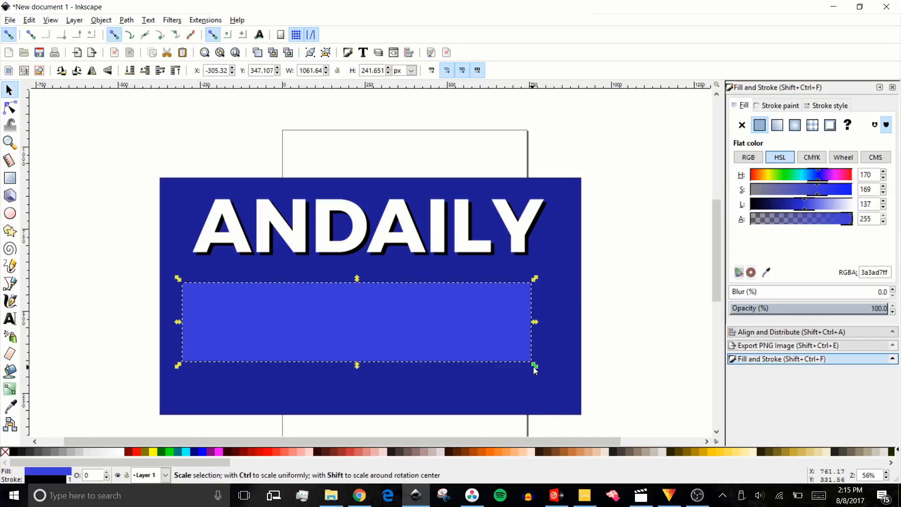
{"action": "left_click_drag", "start_coordinate": [534, 369], "coordinate": [555, 385]}
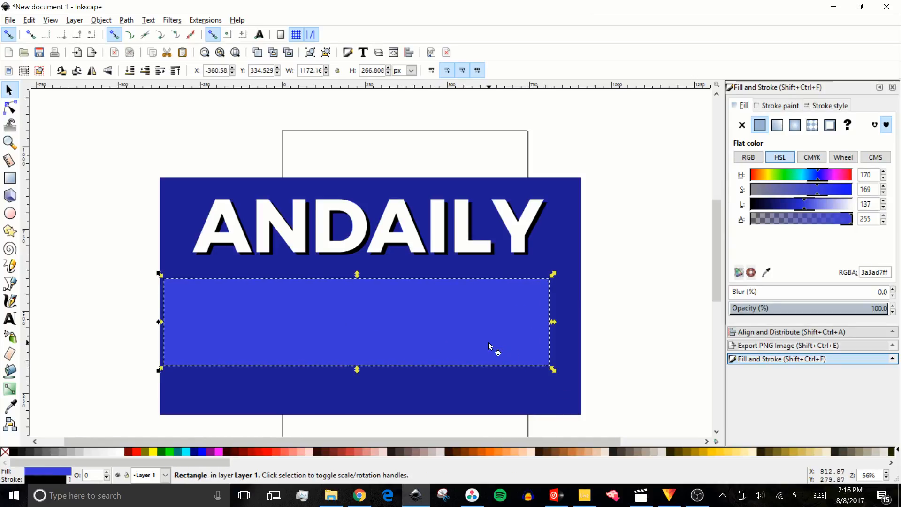
{"action": "left_click_drag", "start_coordinate": [489, 347], "coordinate": [507, 251]}
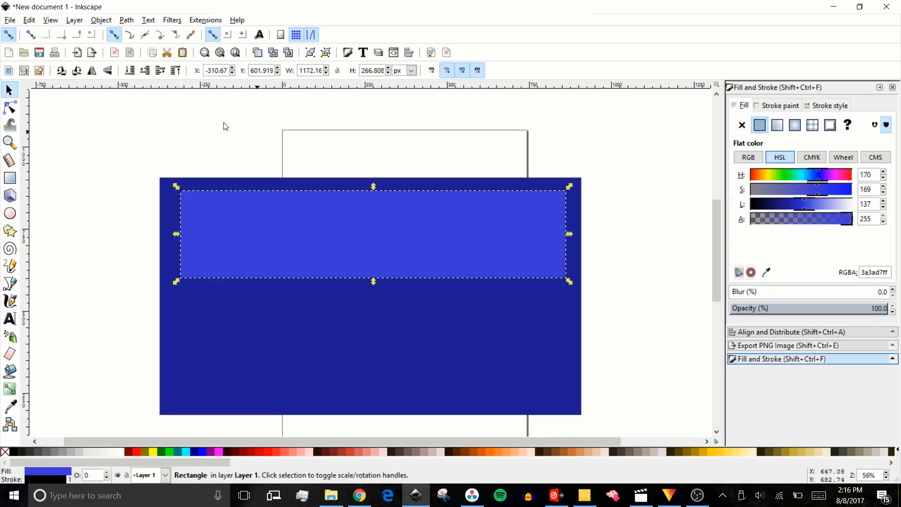
Lower the lighter blue rectangle behind the title and scale it to about 1125 × 256 px at about X -293, Y 627 px.
{"action": "left_click", "coordinate": [149, 72]}
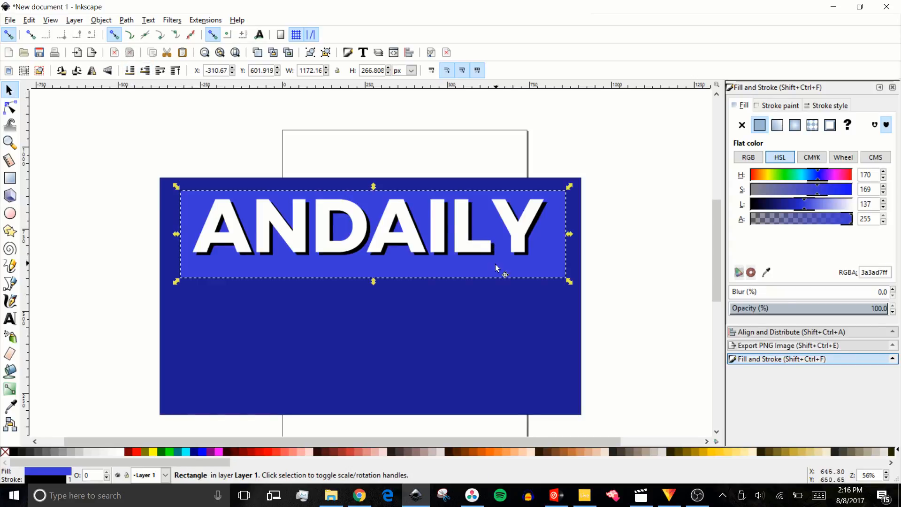
{"action": "left_click_drag", "start_coordinate": [501, 266], "coordinate": [498, 268]}
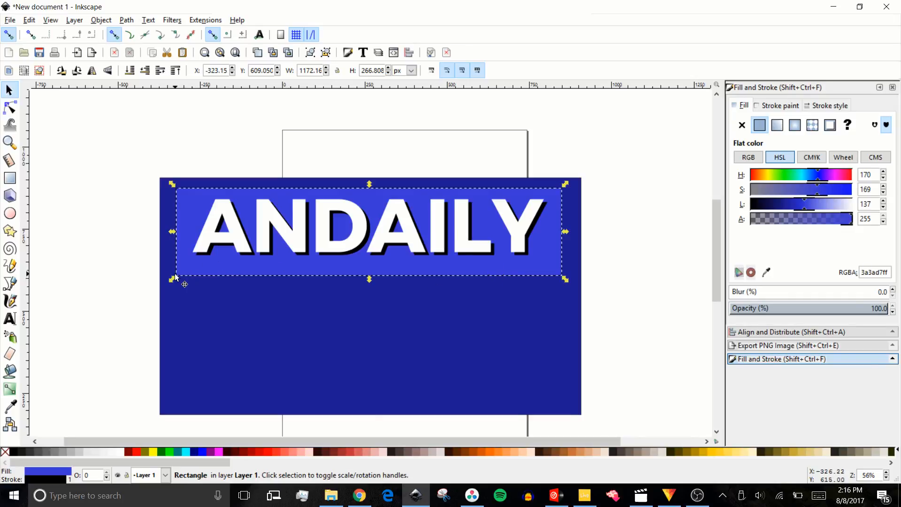
{"action": "left_click_drag", "start_coordinate": [175, 278], "coordinate": [179, 276]}
{"action": "left_click_drag", "start_coordinate": [244, 264], "coordinate": [250, 261]}
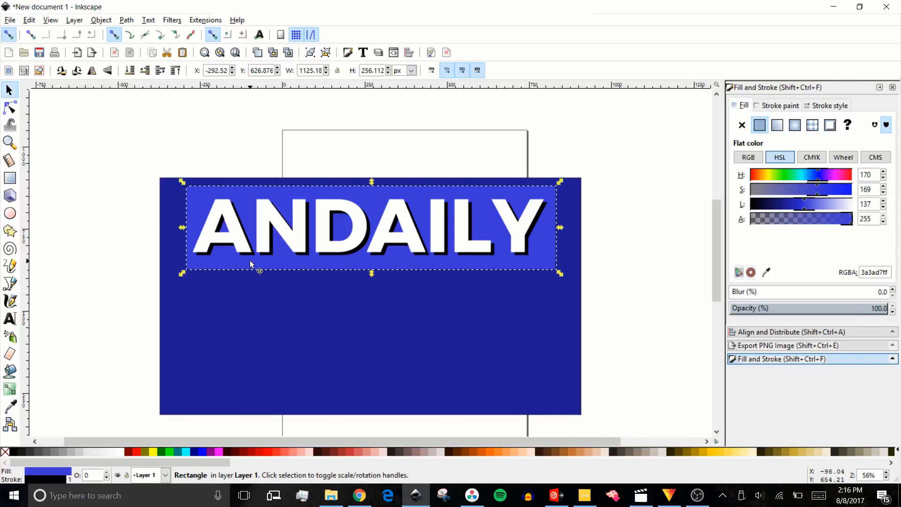
{"action": "left_click", "coordinate": [603, 239]}
Duplicate the title's lighter blue panel and place the copy in the background's lower half at about X -296, Y 236 px.
{"action": "left_click", "coordinate": [531, 257]}
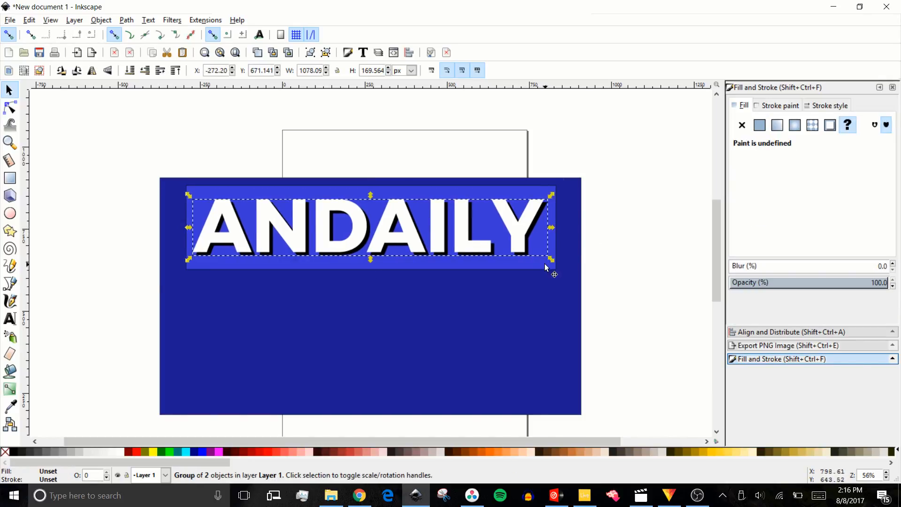
{"action": "left_click", "coordinate": [550, 267]}
{"action": "key", "text": "ctrl+d"}
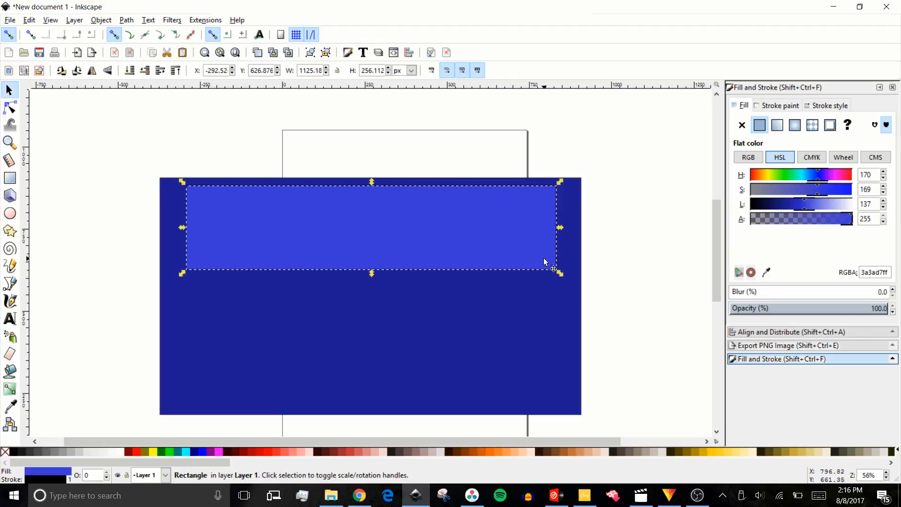
{"action": "left_click_drag", "start_coordinate": [545, 264], "coordinate": [489, 372]}
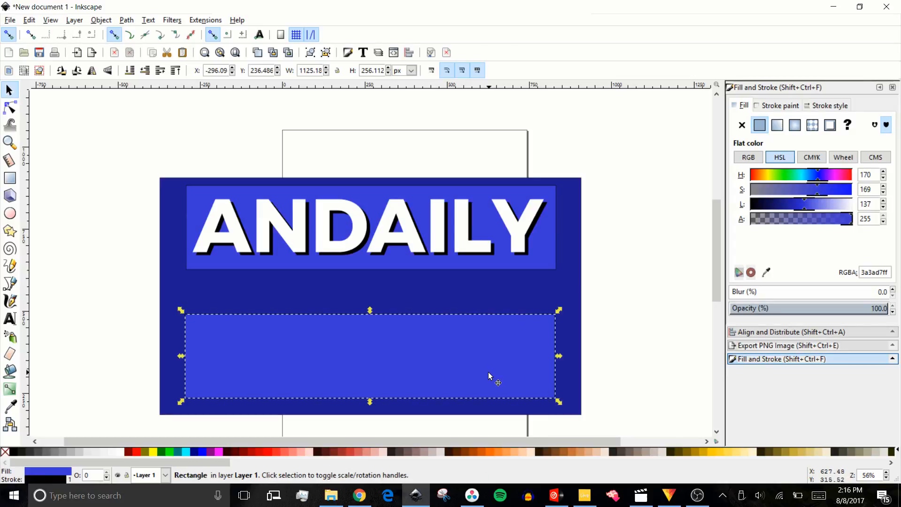
{"action": "left_click", "coordinate": [488, 372]}
{"action": "left_click", "coordinate": [127, 284]}
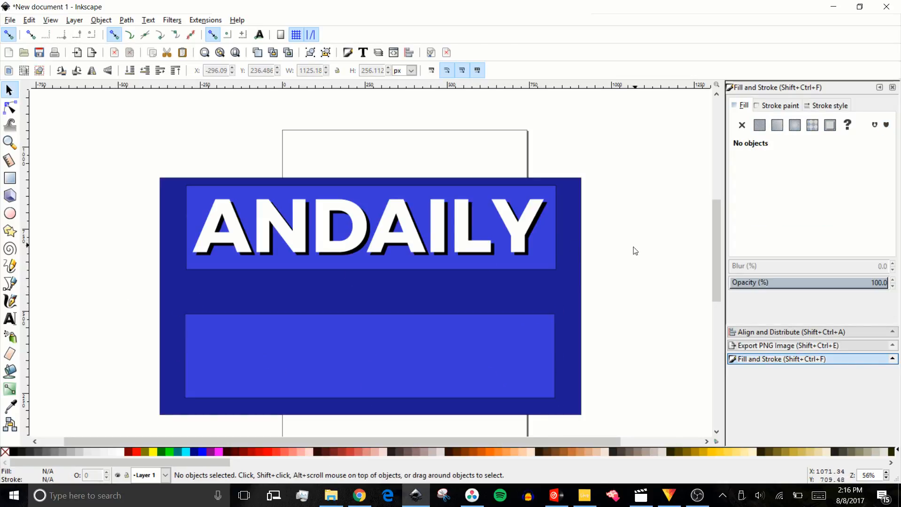
Remove the stroke paint from both lighter blue panels.
{"action": "key", "text": "minus"}
{"action": "key", "text": "plus"}
{"action": "key", "text": "plus"}
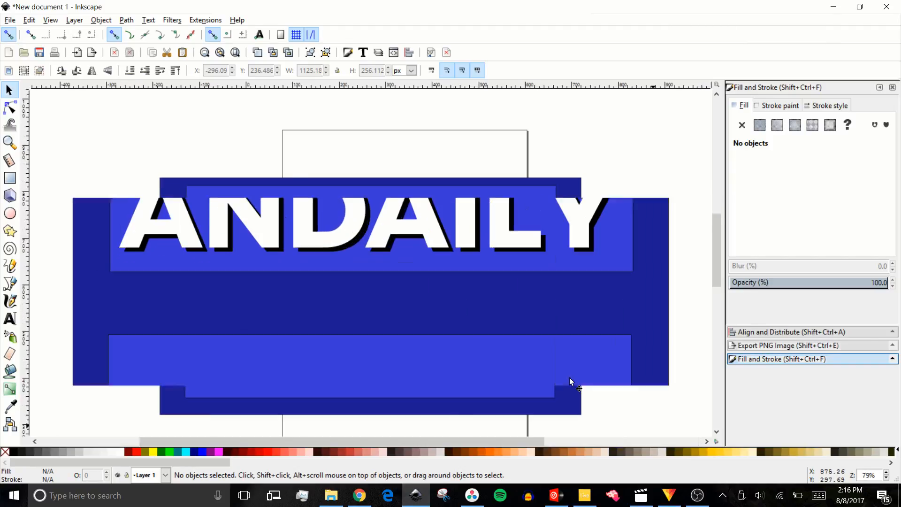
{"action": "scroll", "coordinate": [566, 343], "scroll_direction": "down", "scroll_amount": 10}
{"action": "scroll", "coordinate": [563, 332], "scroll_direction": "down", "scroll_amount": 2}
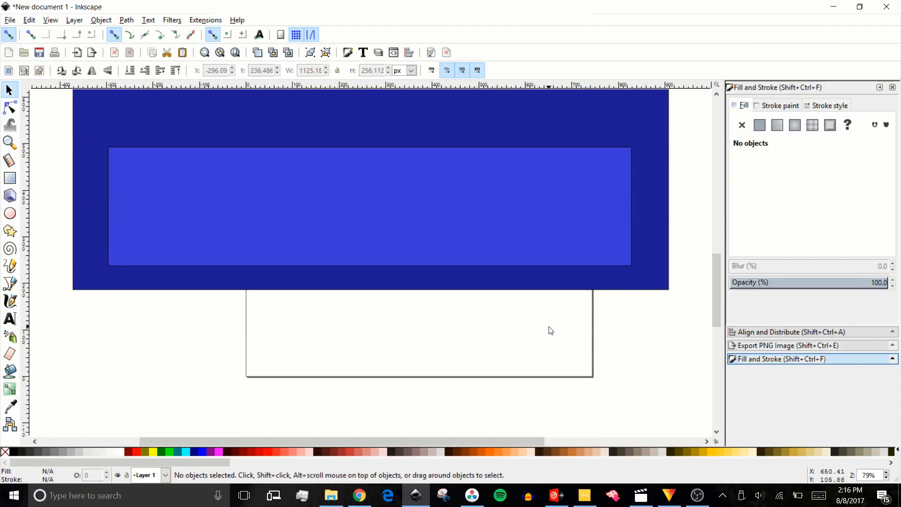
{"action": "left_click", "coordinate": [437, 215]}
{"action": "left_click", "coordinate": [777, 105]}
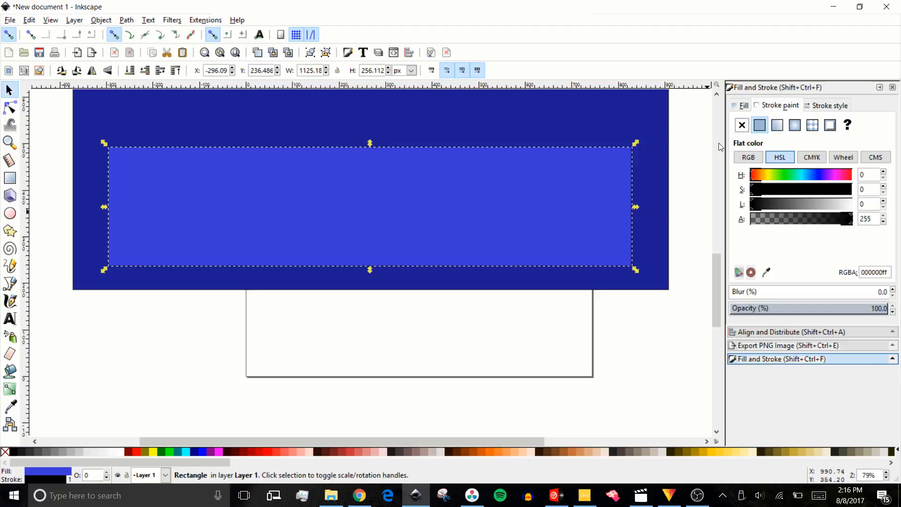
{"action": "left_click", "coordinate": [742, 124]}
{"action": "scroll", "coordinate": [640, 215], "scroll_direction": "up", "scroll_amount": 6}
{"action": "scroll", "coordinate": [640, 215], "scroll_direction": "up", "scroll_amount": 2}
{"action": "left_click", "coordinate": [627, 220]}
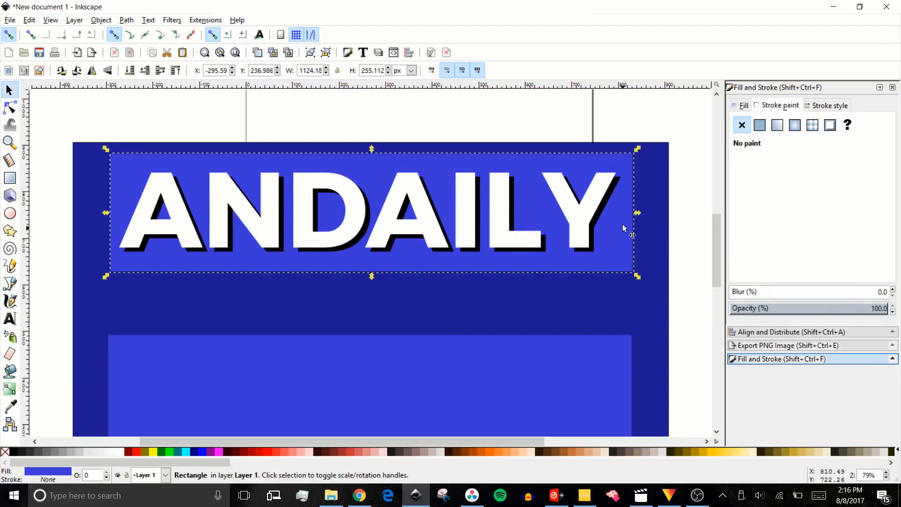
{"action": "left_click", "coordinate": [742, 125]}
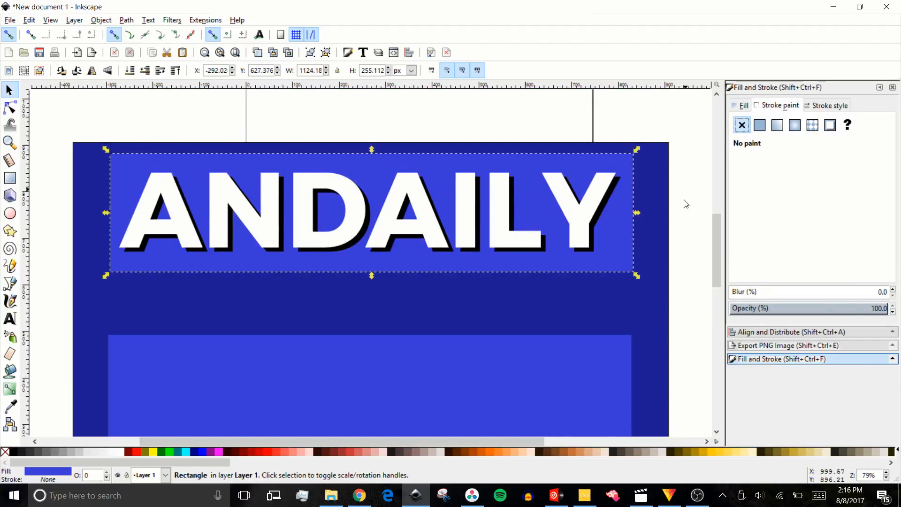
{"action": "left_click", "coordinate": [689, 224]}
Enable bounding box snapping and draw a closed four-sided path about 1204 × 51 px from the lower panel's bottom corners to the background's bottom edge.
{"action": "scroll", "coordinate": [691, 225], "scroll_direction": "down", "scroll_amount": 3}
{"action": "scroll", "coordinate": [679, 223], "scroll_direction": "up", "scroll_amount": 2}
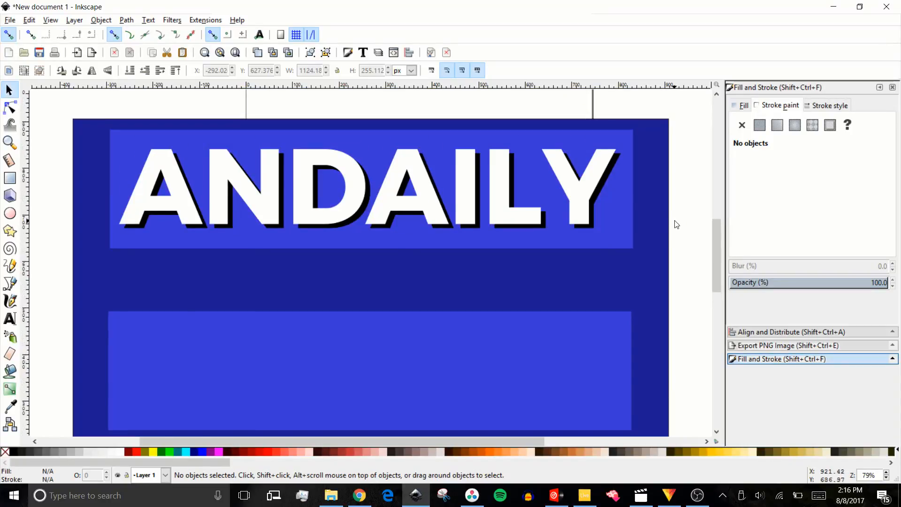
{"action": "scroll", "coordinate": [679, 223], "scroll_direction": "down", "scroll_amount": 3}
{"action": "left_click", "coordinate": [516, 287]}
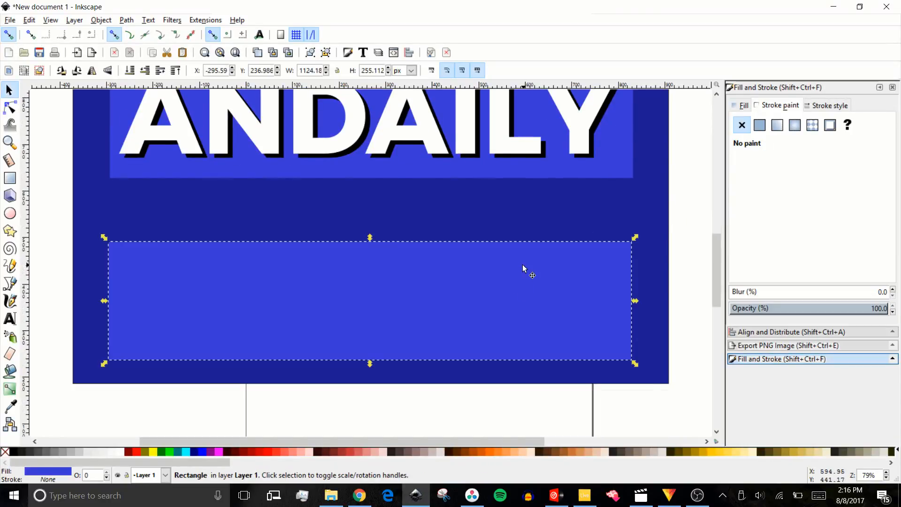
{"action": "left_click", "coordinate": [11, 285]}
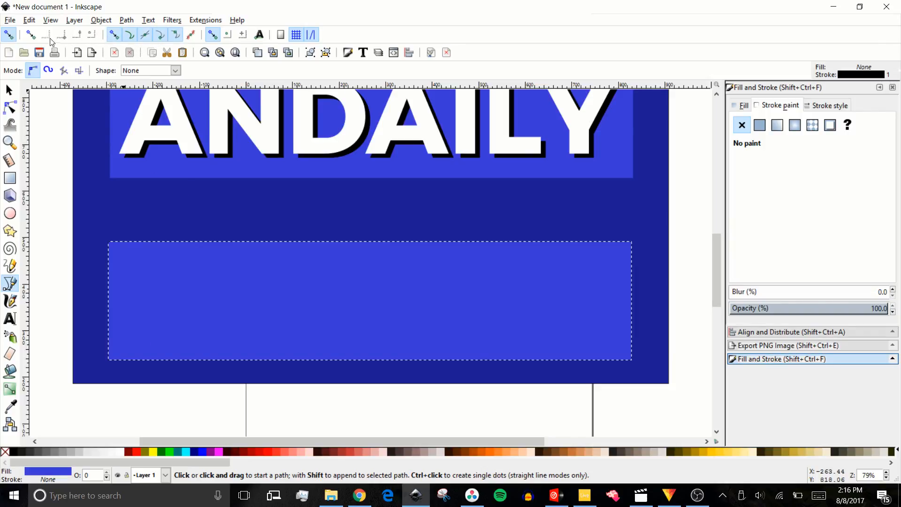
{"action": "left_click", "coordinate": [30, 34]}
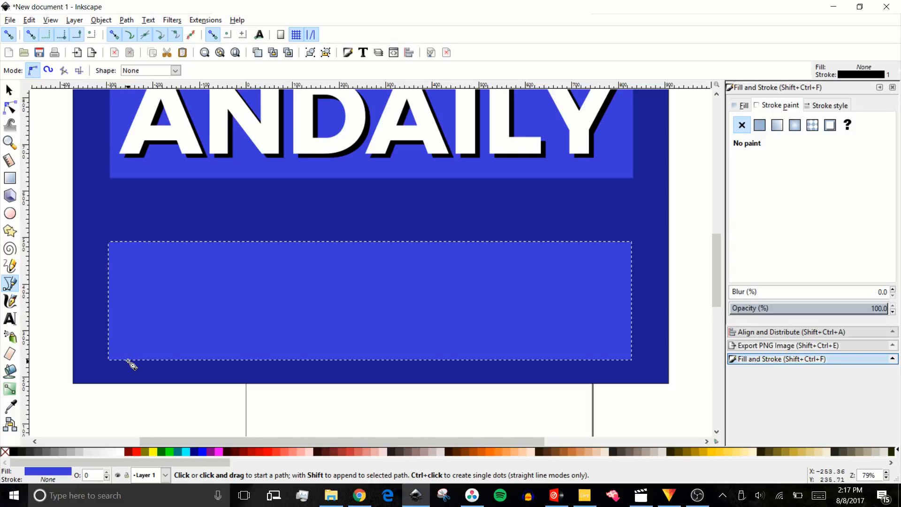
{"action": "left_click", "coordinate": [109, 360]}
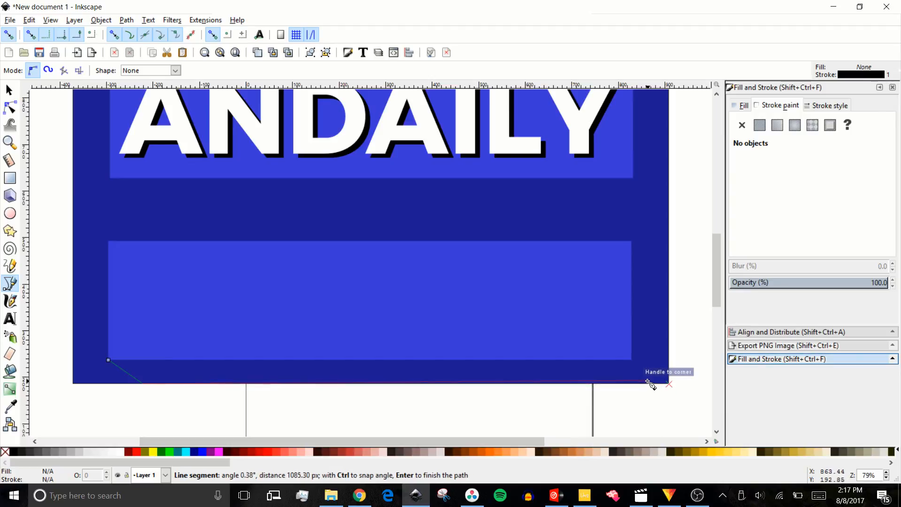
{"action": "left_click", "coordinate": [668, 385]}
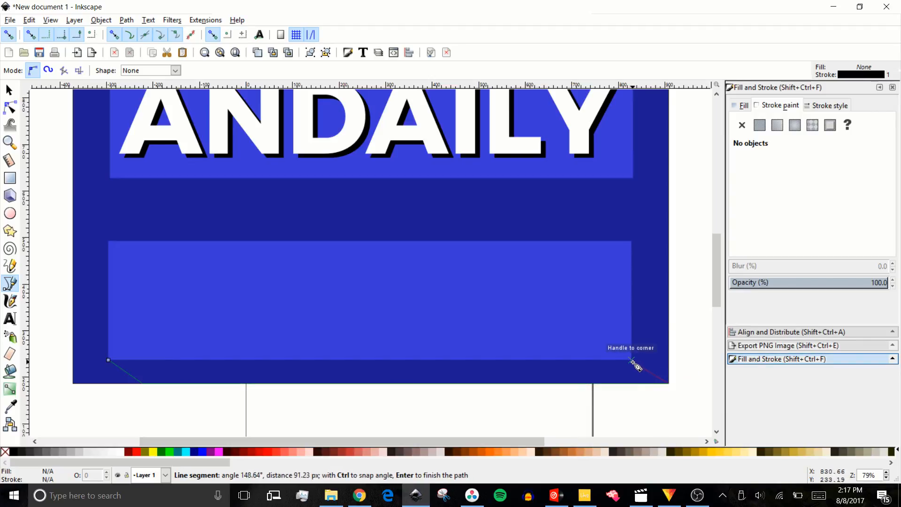
{"action": "left_click", "coordinate": [633, 360]}
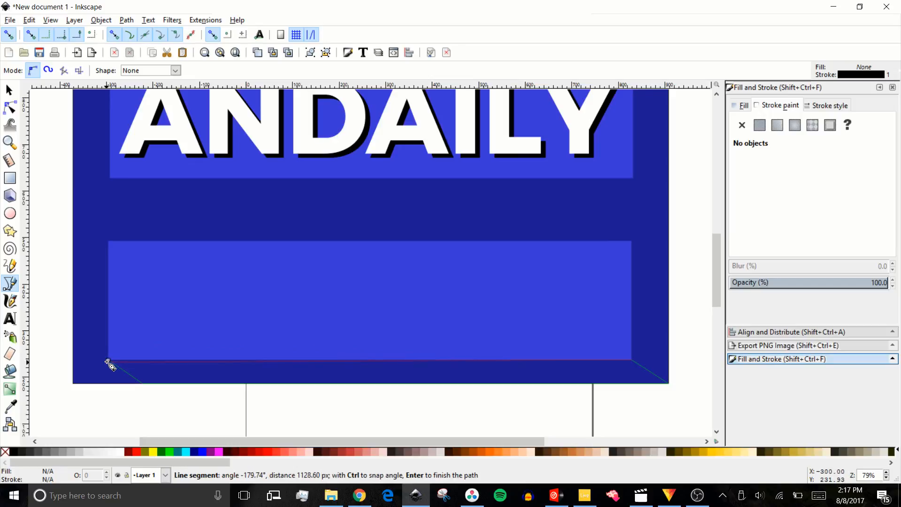
{"action": "left_click", "coordinate": [109, 360]}
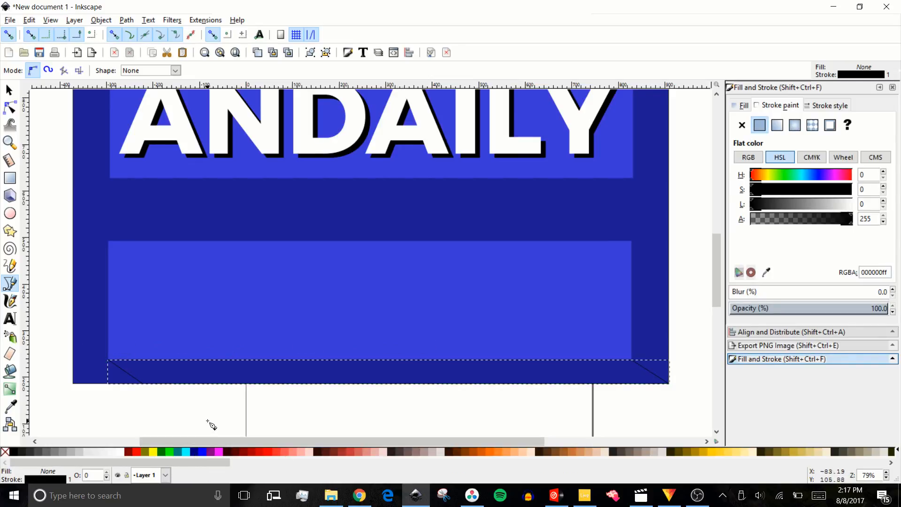
Fill the slanted shape under the lower panel with the background's dark blue and darken it to an HSL lightness of 55.
{"action": "left_click", "coordinate": [11, 407]}
{"action": "left_click", "coordinate": [86, 306]}
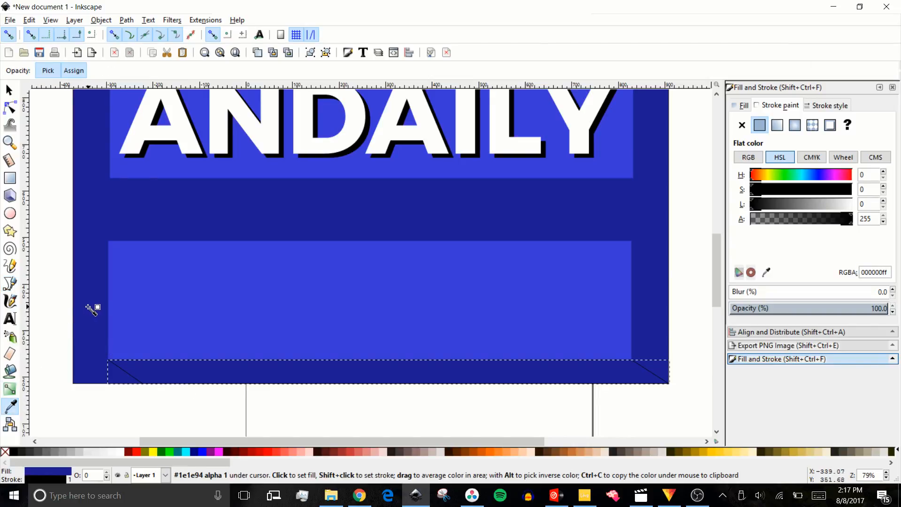
{"action": "left_click", "coordinate": [148, 303]}
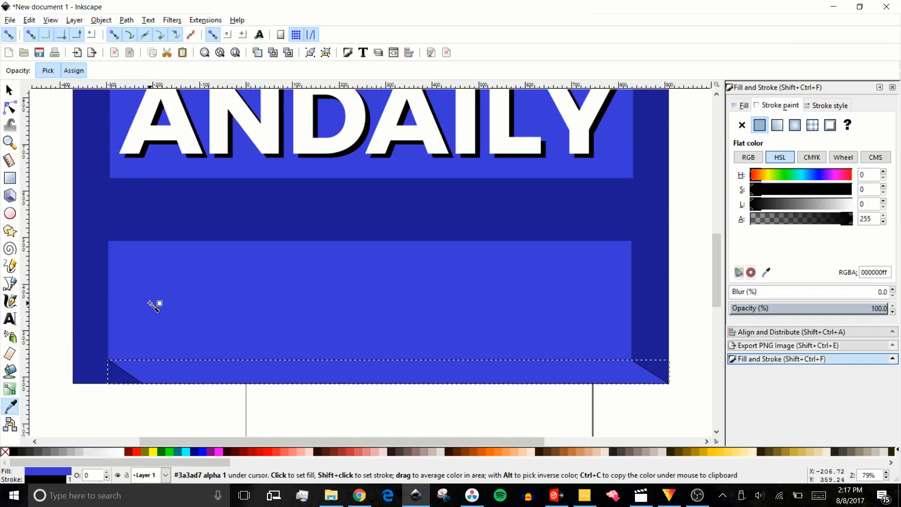
{"action": "left_click", "coordinate": [100, 316]}
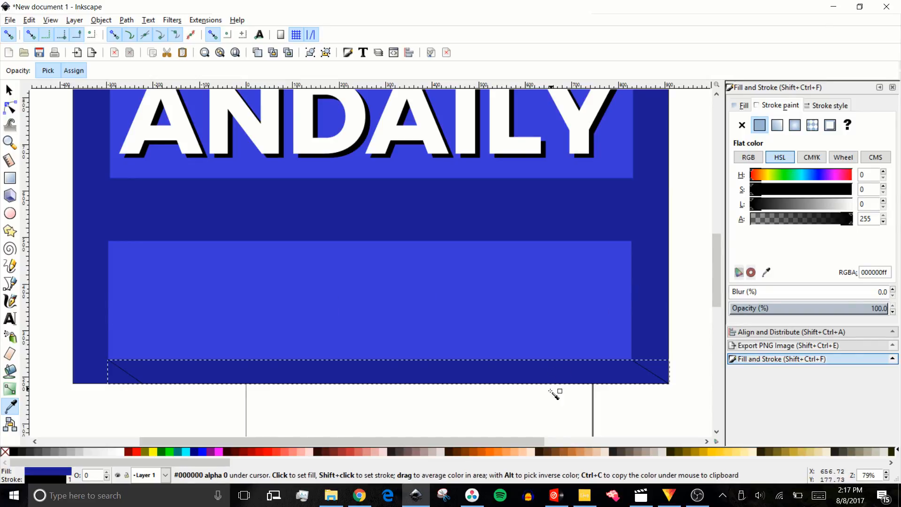
{"action": "left_click", "coordinate": [739, 106]}
{"action": "left_click_drag", "start_coordinate": [788, 207], "coordinate": [775, 207]}
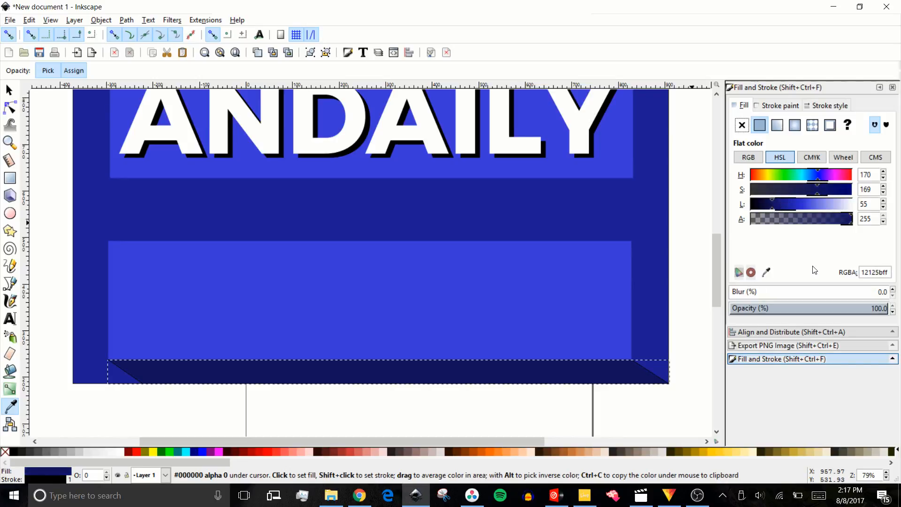
Remove the stroke from the dark slanted shape under the lower panel and deselect it.
{"action": "left_click", "coordinate": [763, 110]}
{"action": "left_click", "coordinate": [742, 125]}
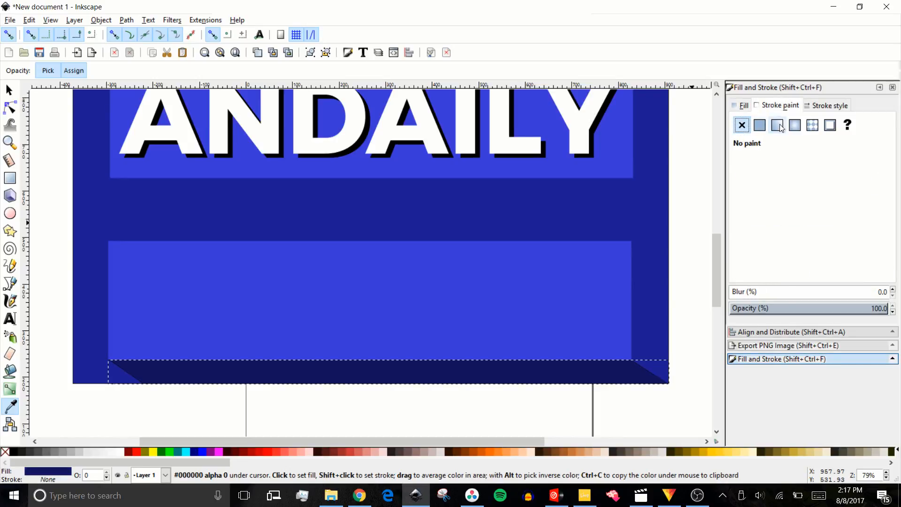
{"action": "left_click", "coordinate": [8, 89]}
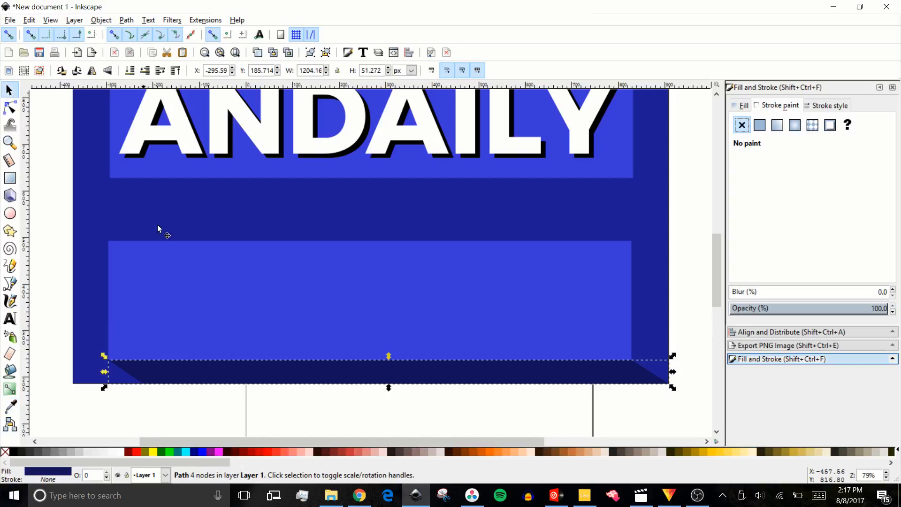
{"action": "left_click", "coordinate": [234, 405]}
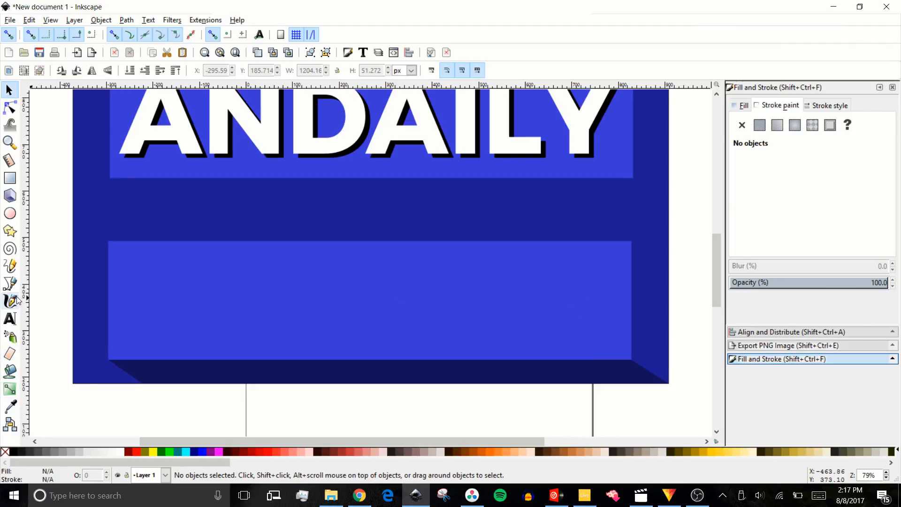
Draw a closed four-sided path with the Bezier tool from the lower panel's right corners to the background's right edge and bottom-right corner.
{"action": "left_click", "coordinate": [10, 283]}
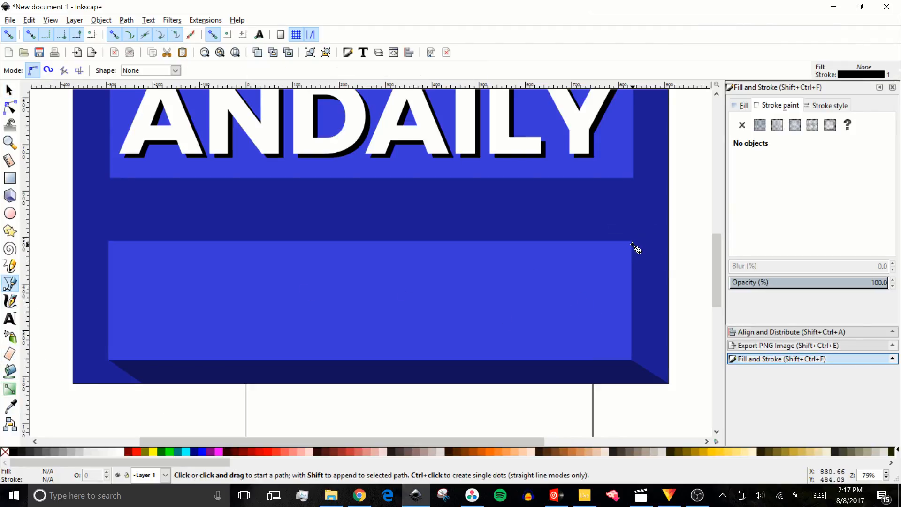
{"action": "left_click", "coordinate": [632, 243]}
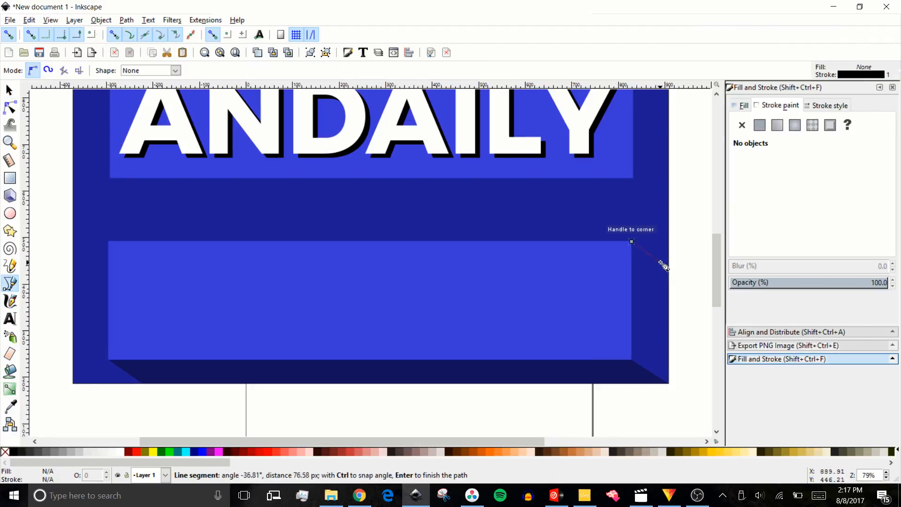
{"action": "left_click", "coordinate": [670, 384]}
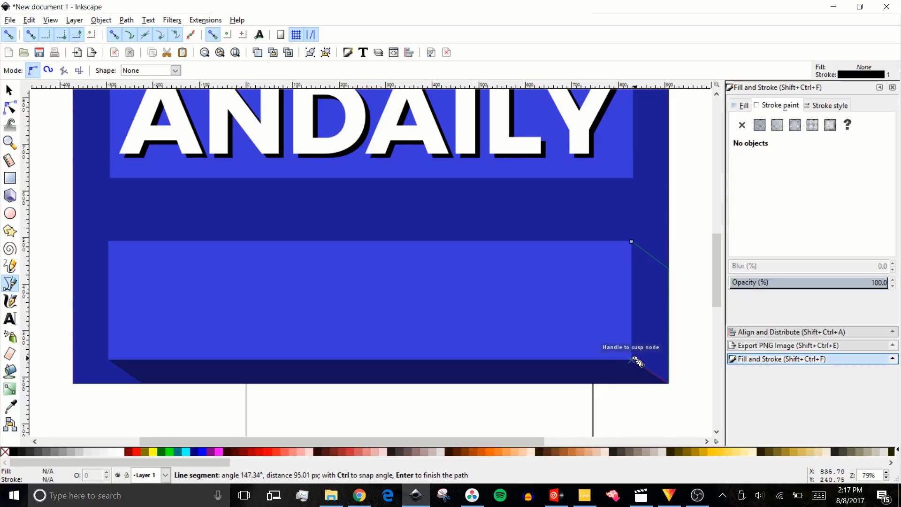
{"action": "left_click", "coordinate": [632, 361]}
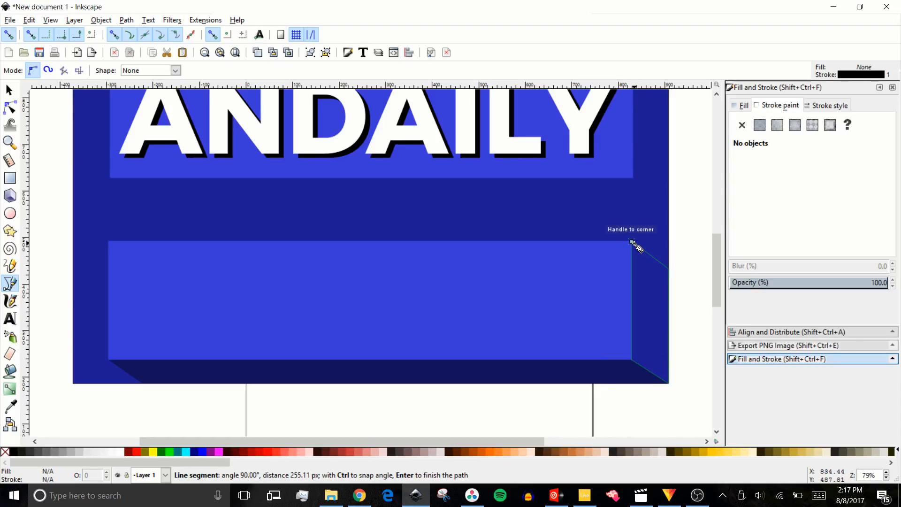
{"action": "left_click", "coordinate": [632, 243]}
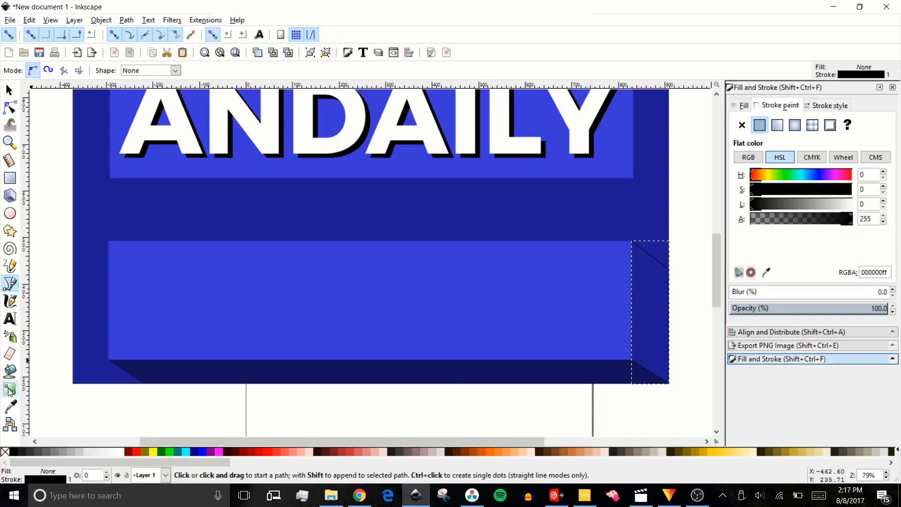
Fill the side shape at the lower panel's right end with the background's blue and lighten it to an HSL lightness of 193.
{"action": "left_click", "coordinate": [10, 406]}
{"action": "left_click", "coordinate": [560, 192]}
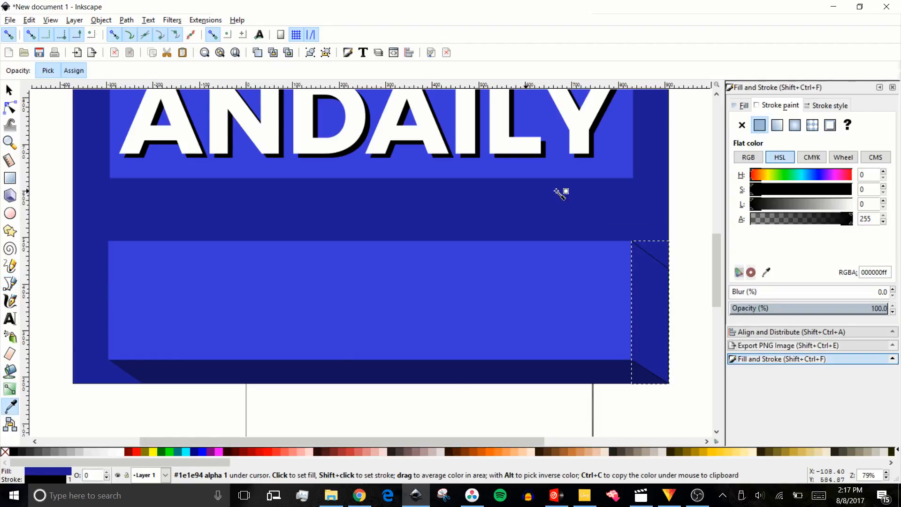
{"action": "left_click", "coordinate": [740, 112]}
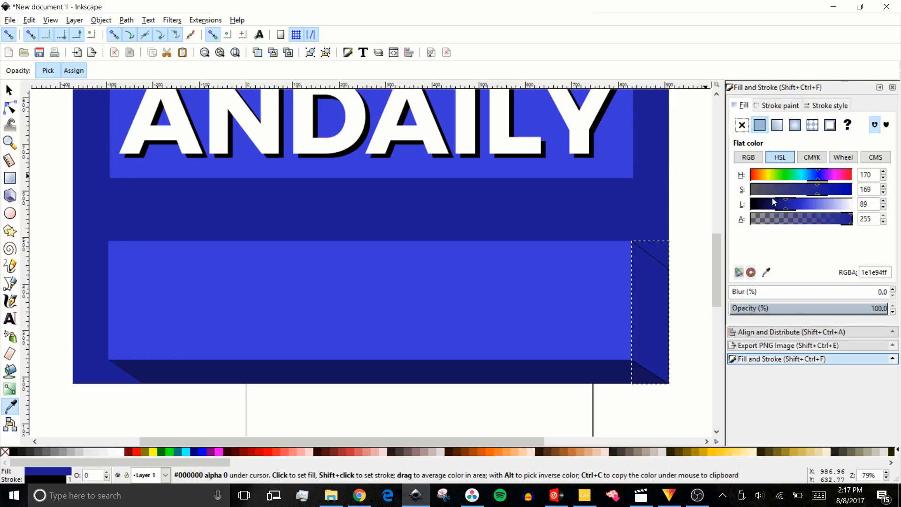
{"action": "left_click_drag", "start_coordinate": [785, 206], "coordinate": [827, 211]}
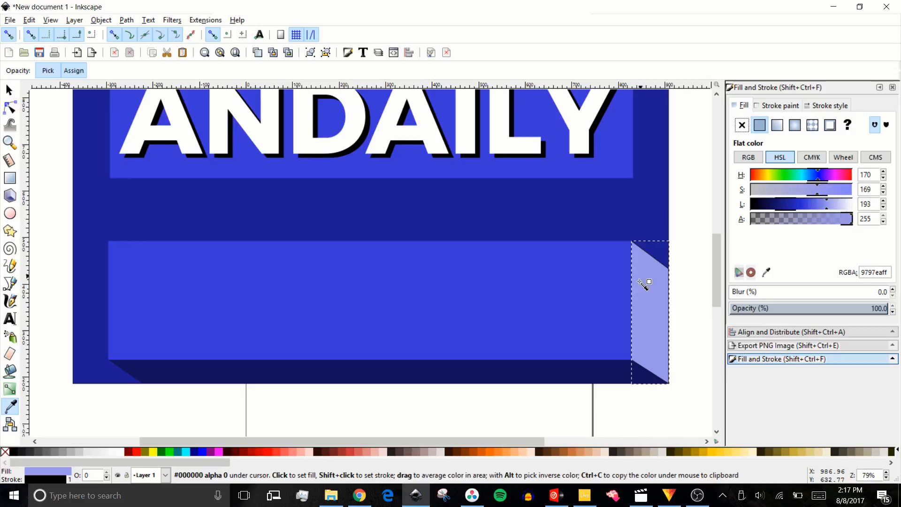
Remove the stroke from the light side shape at the lower panel's right end and deselect it.
{"action": "key", "text": "s"}
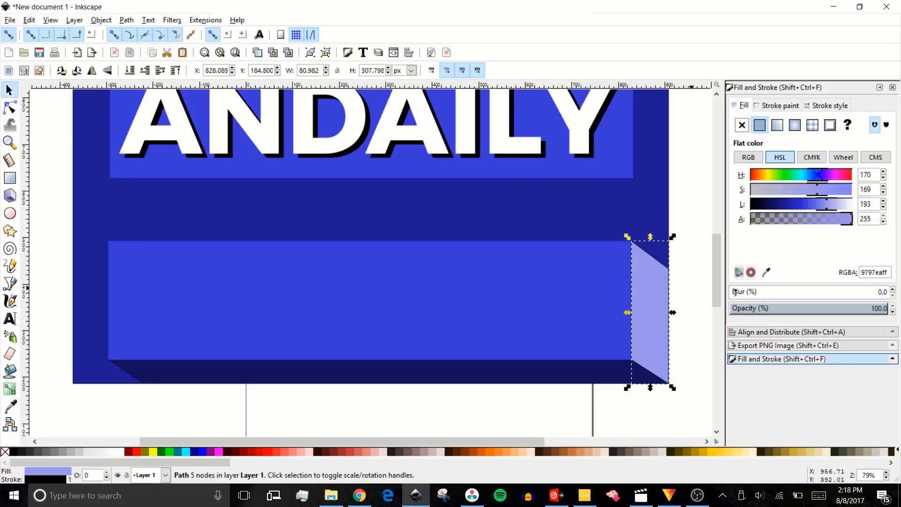
{"action": "left_click", "coordinate": [778, 106]}
{"action": "left_click", "coordinate": [743, 125]}
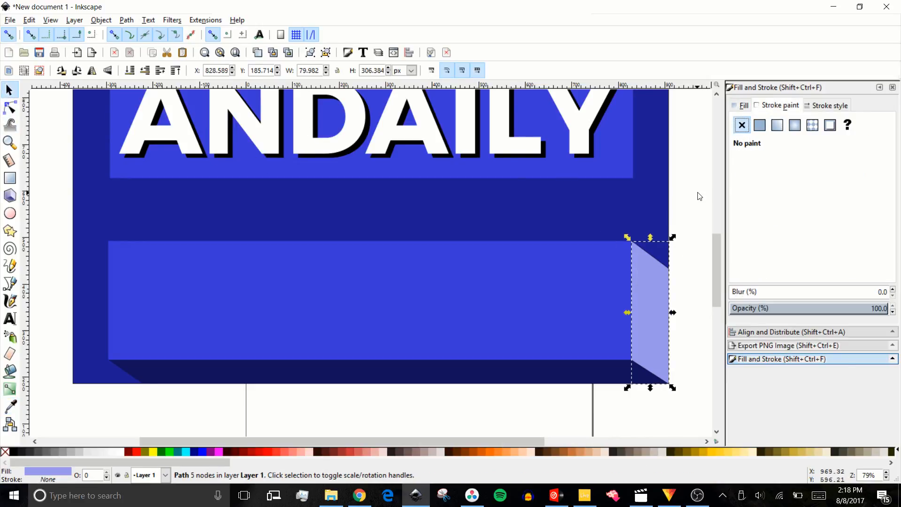
{"action": "left_click", "coordinate": [700, 247]}
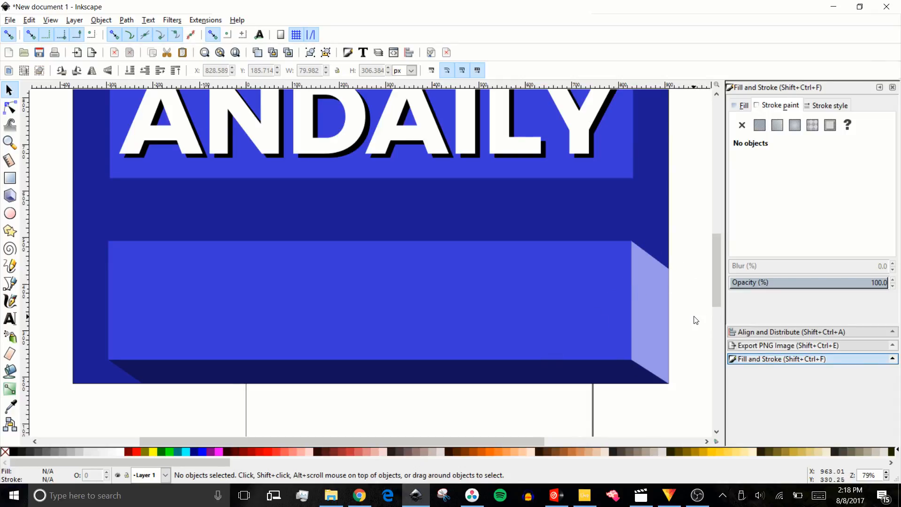
Duplicate the upper panel and lower the copy behind the ANDAILY title and the original panel.
{"action": "scroll", "coordinate": [671, 298], "scroll_direction": "up", "scroll_amount": 2}
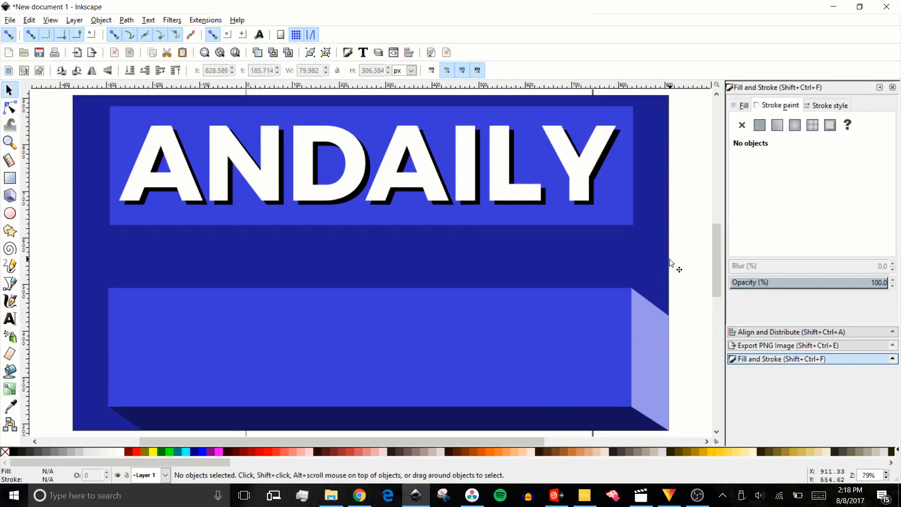
{"action": "left_click", "coordinate": [609, 219]}
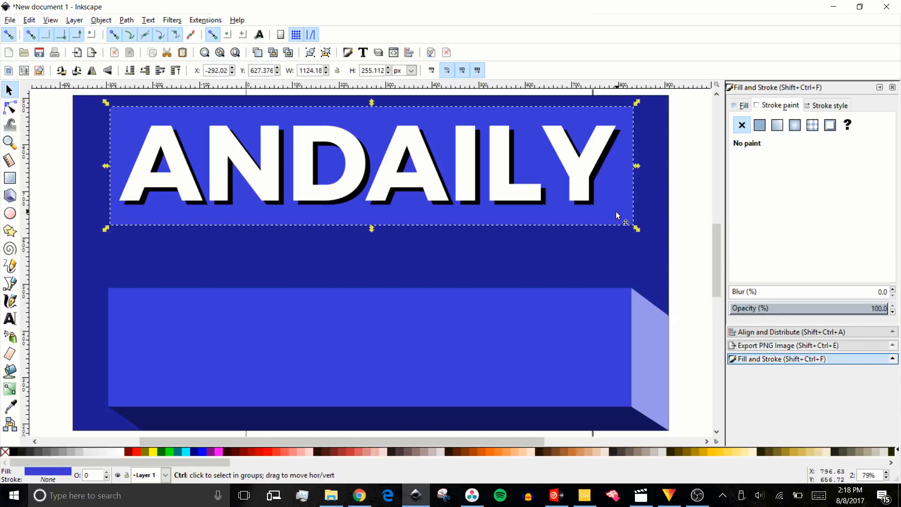
{"action": "key", "text": "6"}
{"action": "key", "text": "minus"}
{"action": "key", "text": "minus"}
{"action": "key", "text": "minus"}
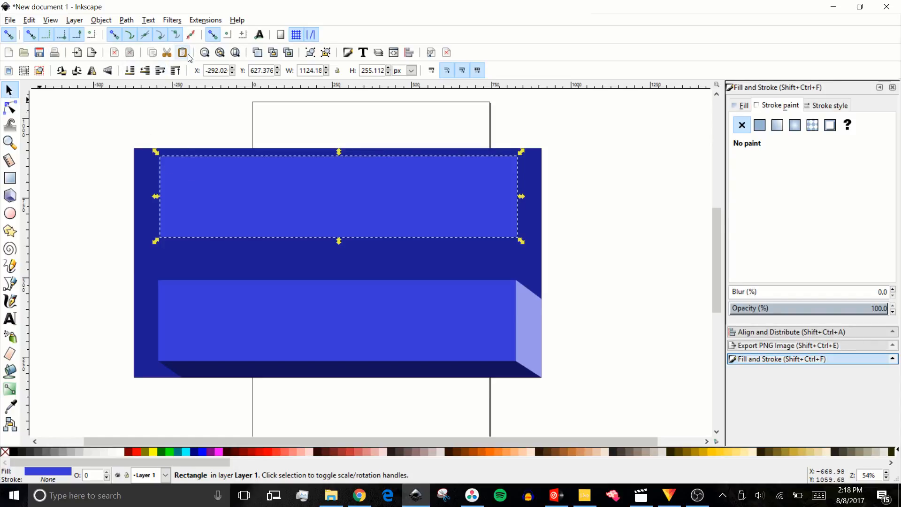
{"action": "left_click", "coordinate": [146, 73]}
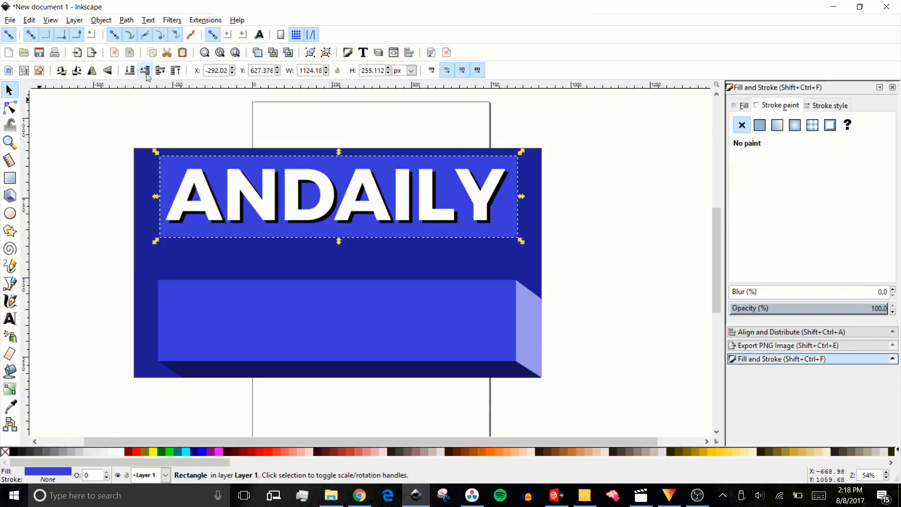
Nudge the upper panel's copy right and down to X -278.02, Y 619.376 px.
{"action": "key", "text": "Right"}
{"action": "key", "text": "Right"}
{"action": "key", "text": "Right"}
{"action": "key", "text": "Right"}
{"action": "key", "text": "Right"}
{"action": "key", "text": "Right"}
{"action": "key", "text": "Right"}
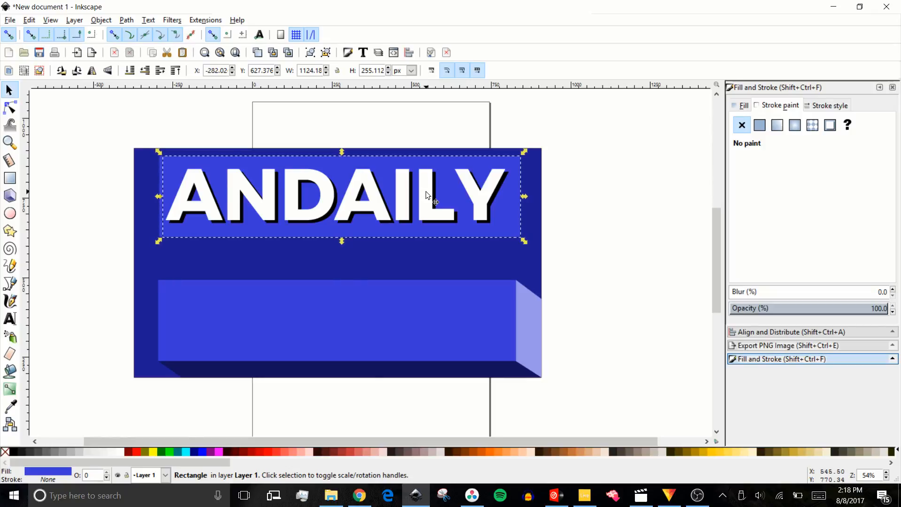
{"action": "key", "text": "Down"}
{"action": "key", "text": "Down"}
{"action": "key", "text": "Down"}
{"action": "key", "text": "Down"}
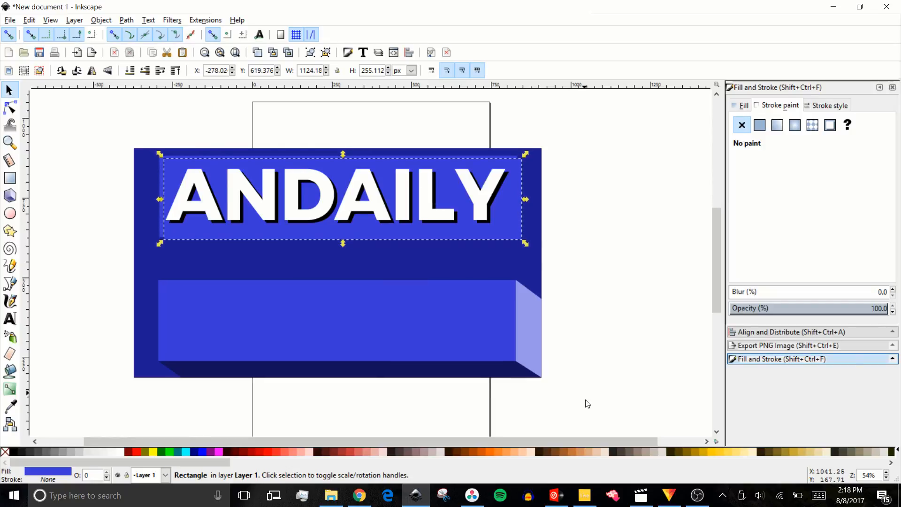
Try darkening the upper panel's copy to an HSL lightness of 39, and undo the change.
{"action": "left_click", "coordinate": [741, 105]}
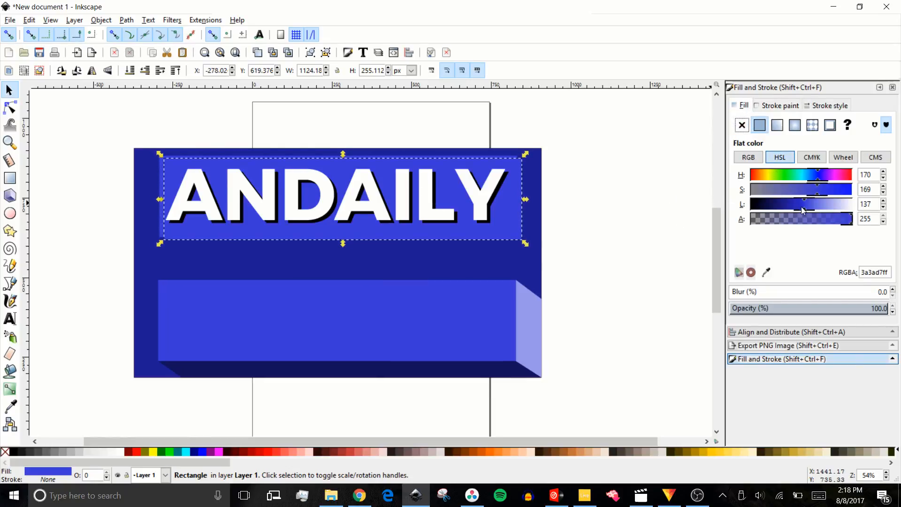
{"action": "left_click_drag", "start_coordinate": [802, 207], "coordinate": [767, 208]}
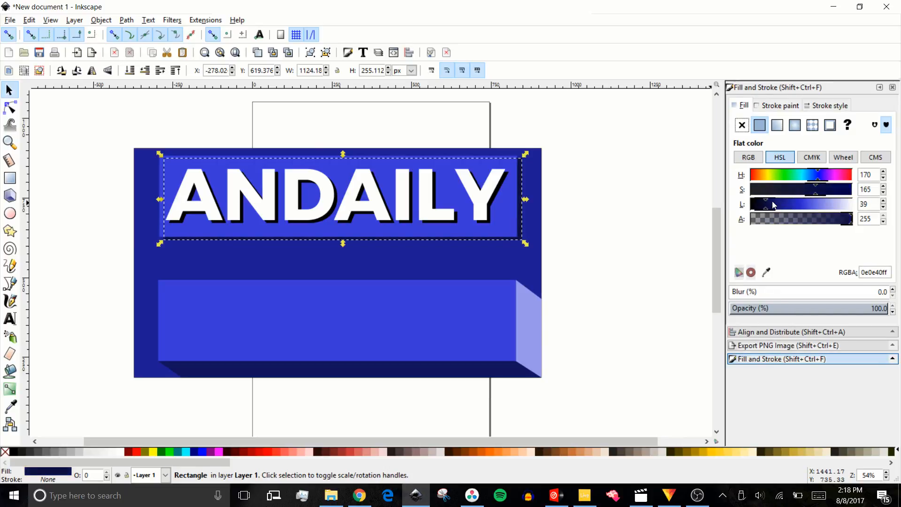
{"action": "key", "text": "Down"}
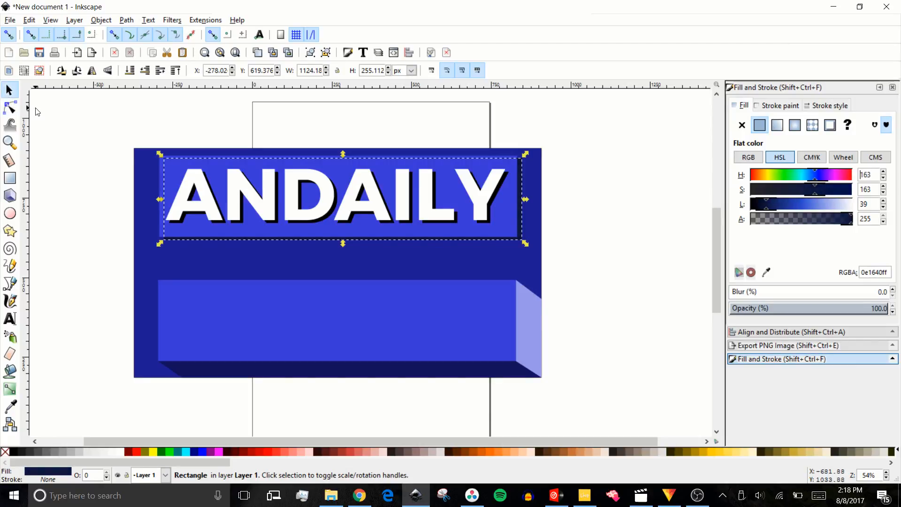
{"action": "key", "text": "Page_Up"}
{"action": "key", "text": "Down"}
{"action": "key", "text": "Down"}
{"action": "key", "text": "ctrl+z"}
{"action": "key", "text": "ctrl+z"}
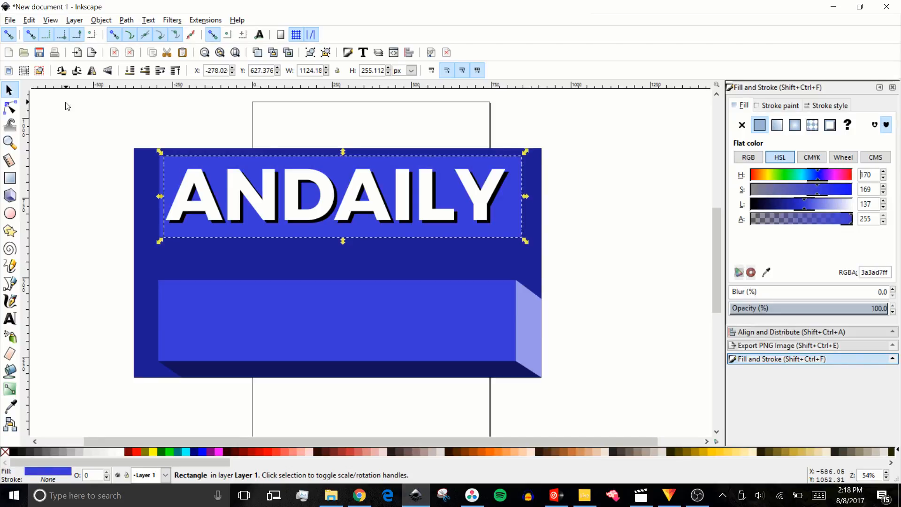
{"action": "key", "text": "Down"}
{"action": "key", "text": "Down"}
{"action": "key", "text": "Down"}
{"action": "key", "text": "Down"}
{"action": "key", "text": "Down"}
{"action": "key", "text": "Down"}
{"action": "key", "text": "Down"}
{"action": "key", "text": "Down"}
{"action": "key", "text": "Down"}
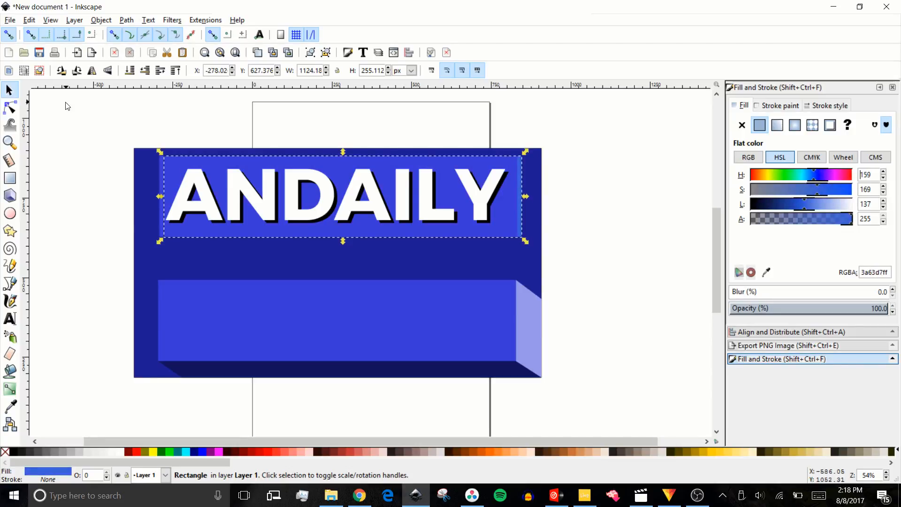
{"action": "key", "text": "Up"}
{"action": "key", "text": "Up"}
{"action": "key", "text": "Up"}
{"action": "key", "text": "Up"}
{"action": "key", "text": "Up"}
{"action": "key", "text": "Up"}
{"action": "key", "text": "Up"}
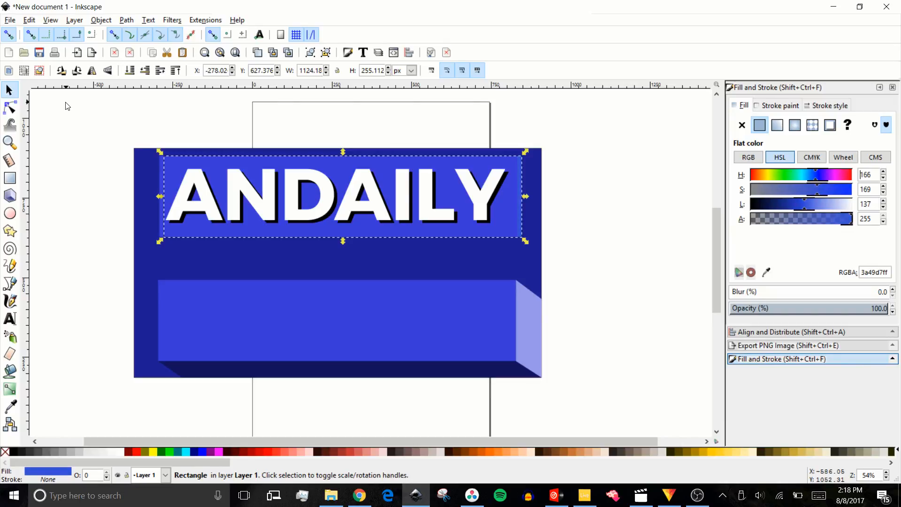
Try setting the panel copy's hue to 66 and moving both upper panels apart, and undo these changes.
{"action": "key", "text": "Delete"}
{"action": "left_click_drag", "start_coordinate": [513, 212], "coordinate": [470, 280]}
{"action": "left_click", "coordinate": [509, 230]}
{"action": "left_click_drag", "start_coordinate": [509, 230], "coordinate": [578, 249]}
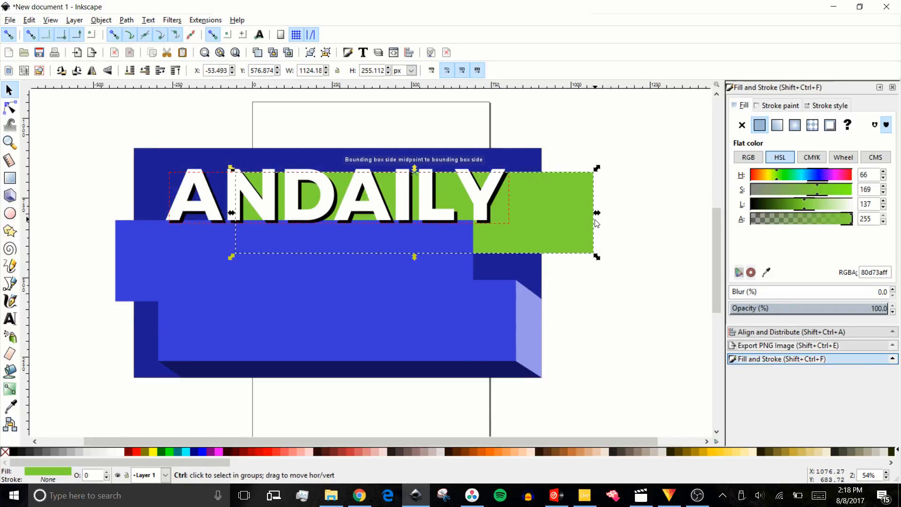
{"action": "key", "text": "ctrl+z"}
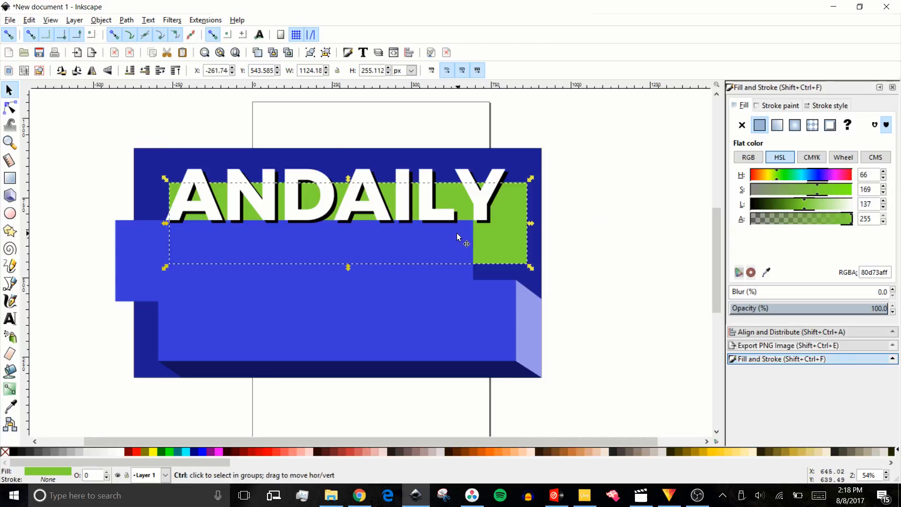
{"action": "key", "text": "ctrl+z"}
{"action": "key", "text": "ctrl+z"}
{"action": "key", "text": "ctrl+z"}
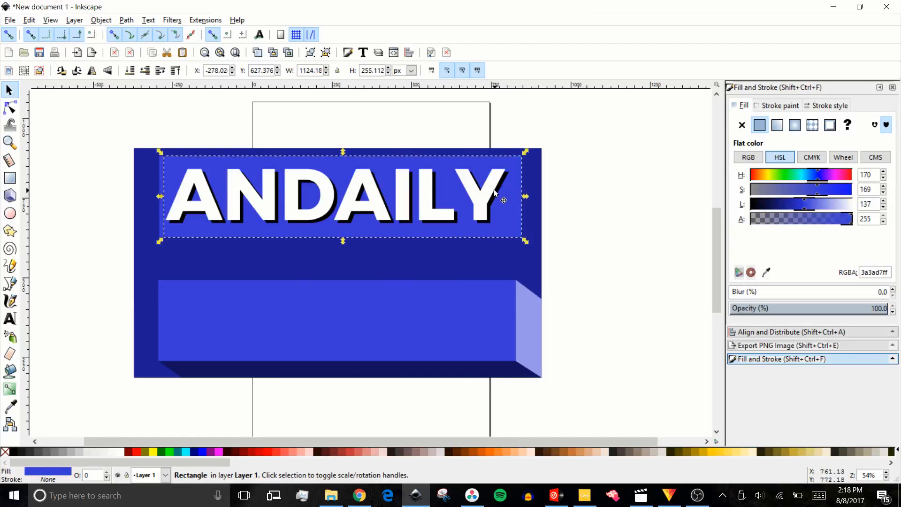
Nudge the upper panel's copy left to X -292.02 px and raise it above the title.
{"action": "key", "text": "Left"}
{"action": "key", "text": "Left"}
{"action": "key", "text": "Left"}
{"action": "key", "text": "Left"}
{"action": "key", "text": "Left"}
{"action": "key", "text": "Left"}
{"action": "key", "text": "Left"}
{"action": "key", "text": "Page_Up"}
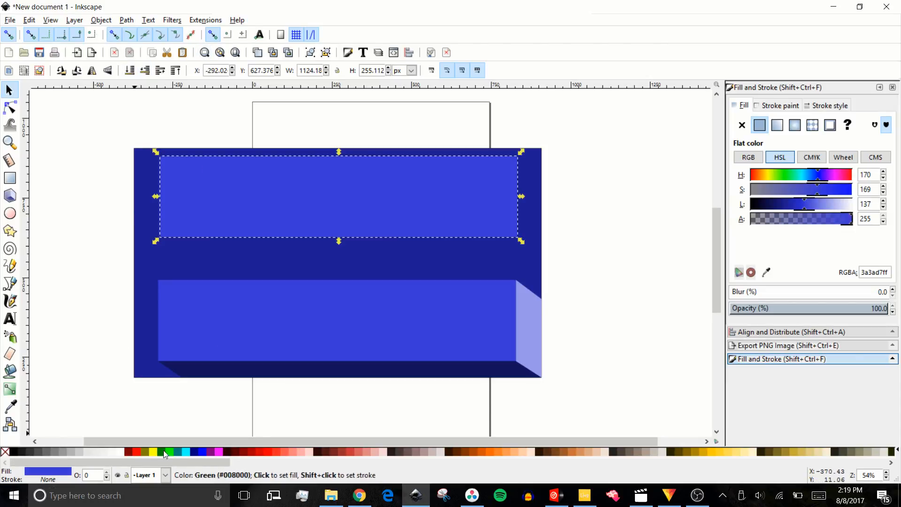
Darken the upper panel's copy to an HSL lightness of 48 and lower it behind the title and original panel.
{"action": "left_click_drag", "start_coordinate": [803, 208], "coordinate": [769, 211]}
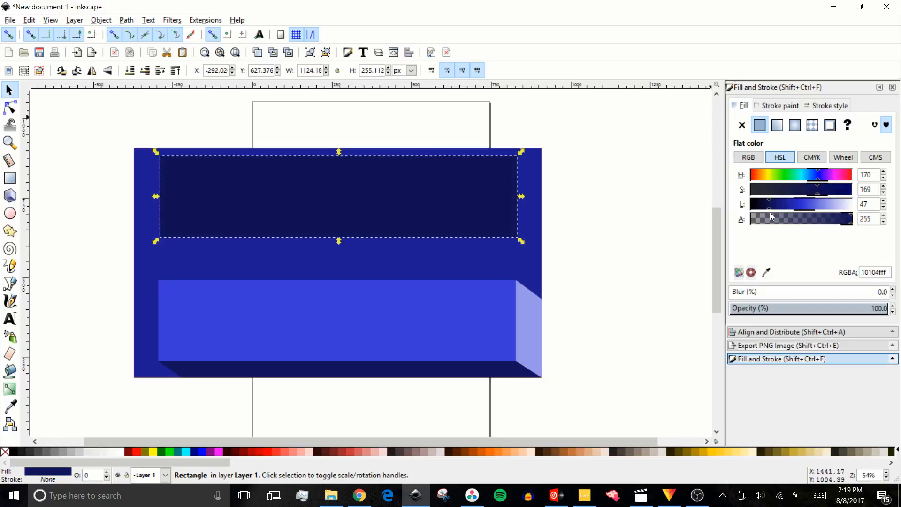
{"action": "left_click", "coordinate": [146, 71]}
{"action": "left_click", "coordinate": [149, 72]}
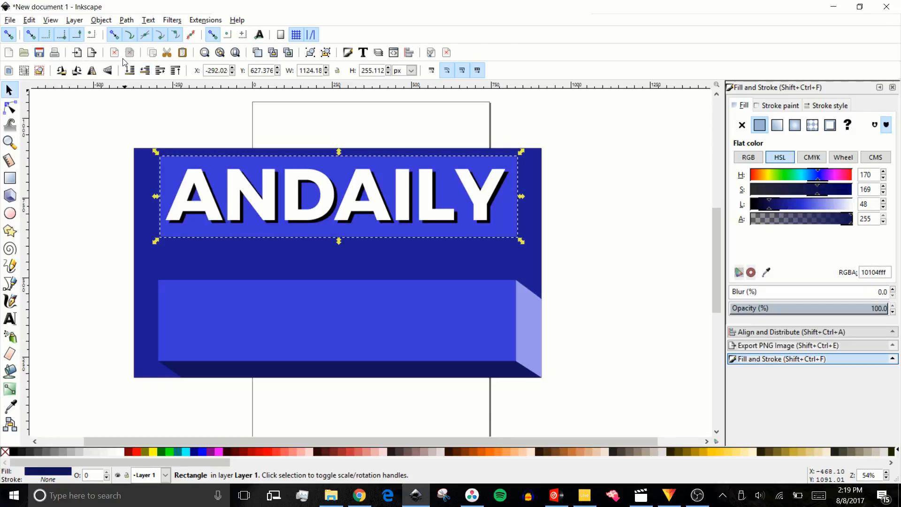
Offset the dark panel copy right and down to X -272.02, Y 607.376 px as a shadow of the upper panel.
{"action": "key", "text": "Right"}
{"action": "key", "text": "Right"}
{"action": "key", "text": "Right"}
{"action": "key", "text": "Right"}
{"action": "key", "text": "Right"}
{"action": "key", "text": "Right"}
{"action": "key", "text": "Right"}
{"action": "key", "text": "Right"}
{"action": "key", "text": "Right"}
{"action": "key", "text": "Right"}
{"action": "key", "text": "Down"}
{"action": "key", "text": "Down"}
{"action": "key", "text": "Down"}
{"action": "key", "text": "Down"}
{"action": "key", "text": "Down"}
{"action": "key", "text": "Down"}
{"action": "key", "text": "Down"}
{"action": "key", "text": "Down"}
{"action": "key", "text": "Down"}
{"action": "key", "text": "Down"}
{"action": "key", "text": "Down"}
{"action": "key", "text": "Down"}
{"action": "key", "text": "Down"}
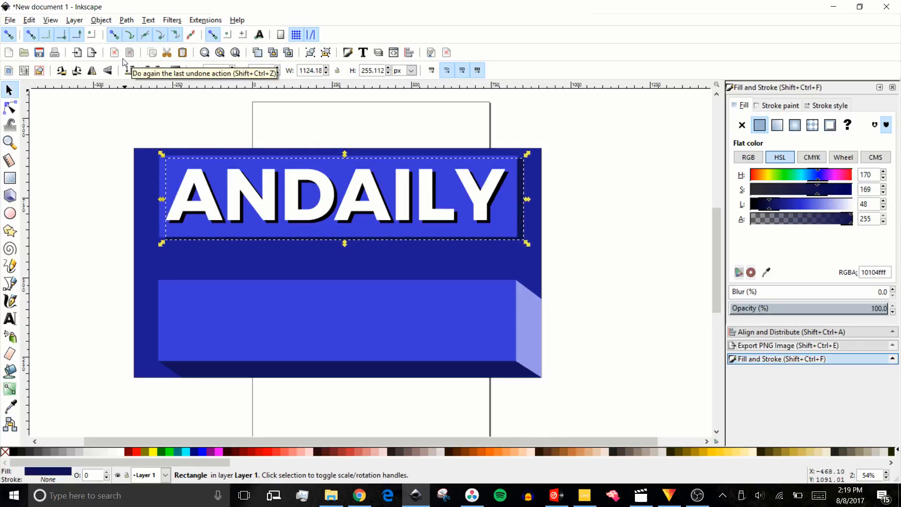
{"action": "key", "text": "Up"}
{"action": "key", "text": "Up"}
{"action": "key", "text": "Up"}
{"action": "key", "text": "Up"}
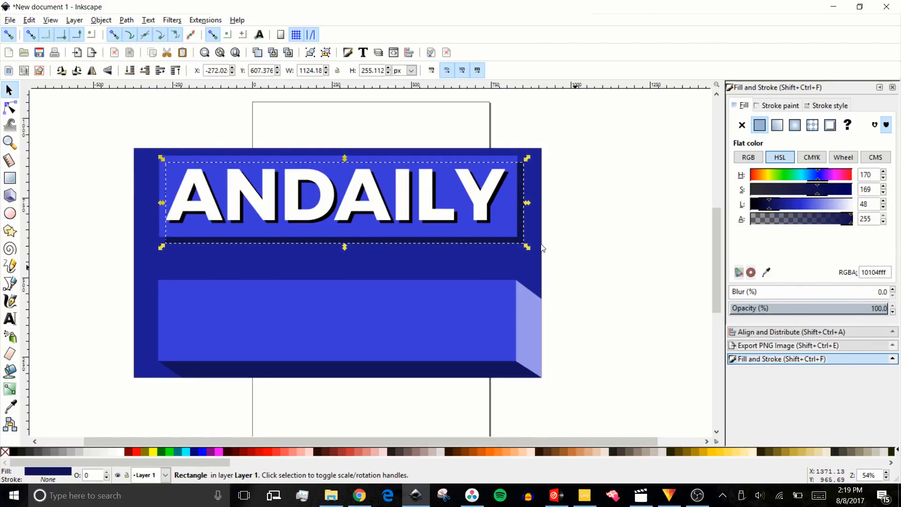
Blur the panel's shadow copy by 3% and lighten it to white with an HSL lightness of 255.
{"action": "left_click", "coordinate": [893, 289]}
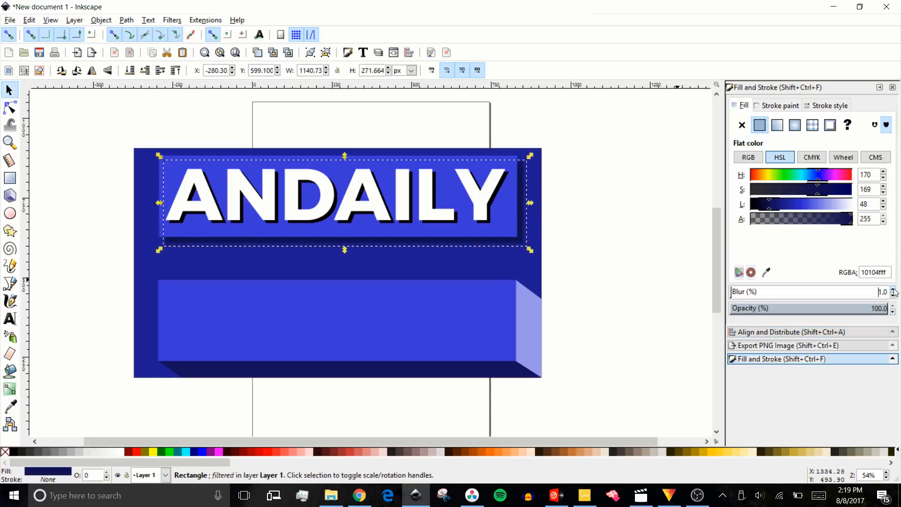
{"action": "left_click", "coordinate": [893, 288]}
{"action": "left_click", "coordinate": [894, 289]}
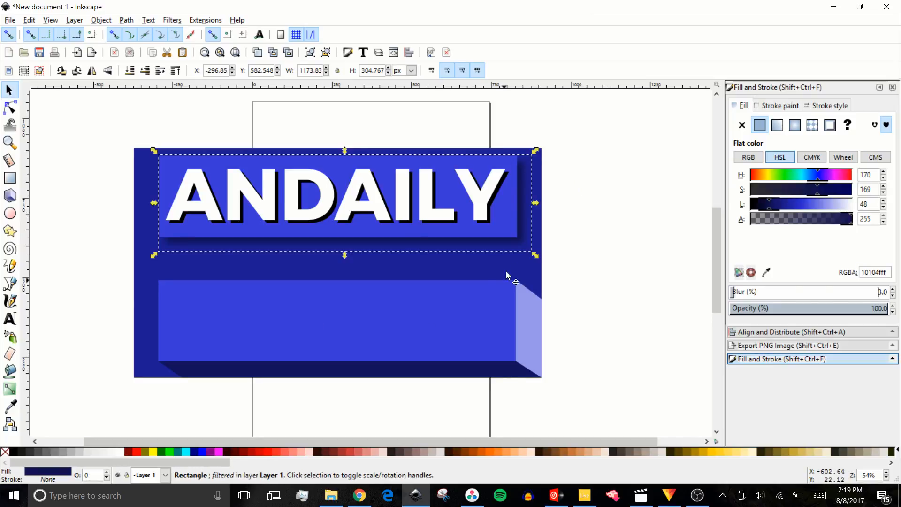
{"action": "left_click_drag", "start_coordinate": [770, 204], "coordinate": [867, 197]}
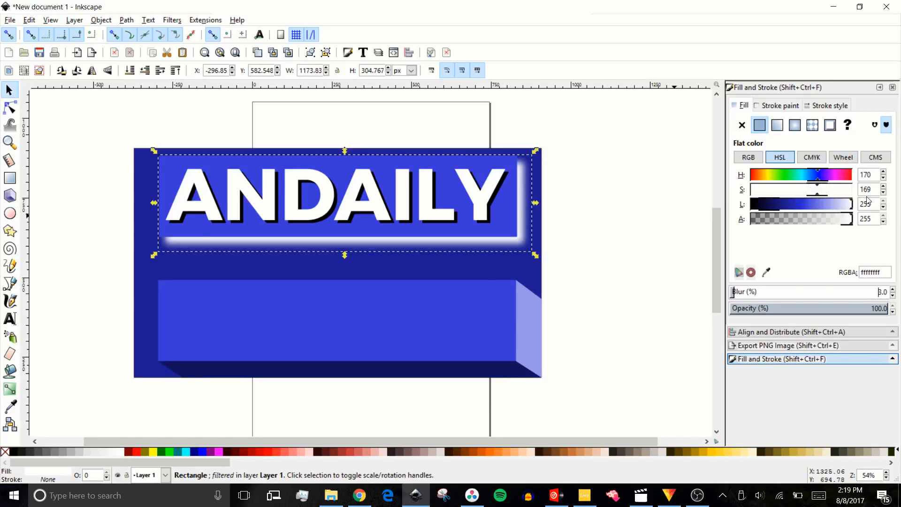
Undo the recent edits back past the panel shadow and the lower panel's side colouring.
{"action": "key", "text": "ctrl+z"}
{"action": "key", "text": "ctrl+z"}
{"action": "key", "text": "ctrl+z"}
{"action": "key", "text": "ctrl+z"}
{"action": "key", "text": "ctrl+z"}
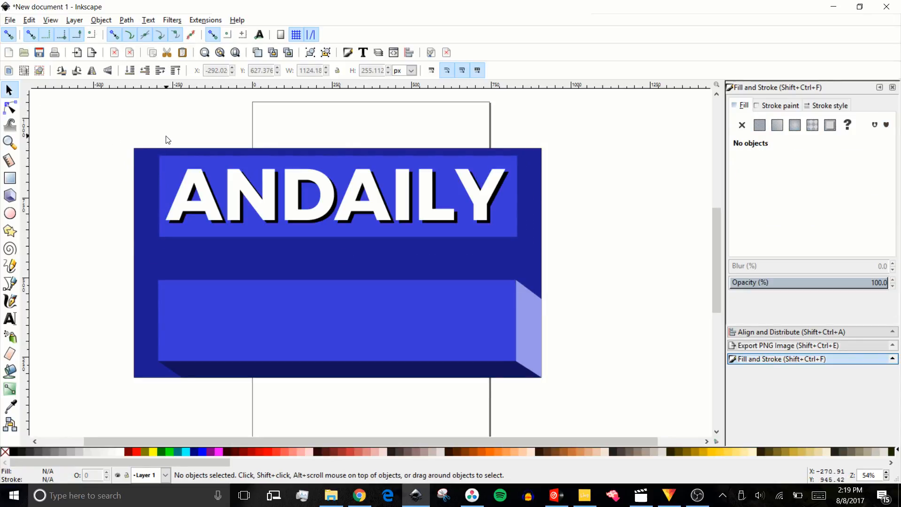
{"action": "key", "text": "ctrl+z"}
{"action": "key", "text": "ctrl+z"}
{"action": "key", "text": "ctrl+z"}
{"action": "key", "text": "ctrl+z"}
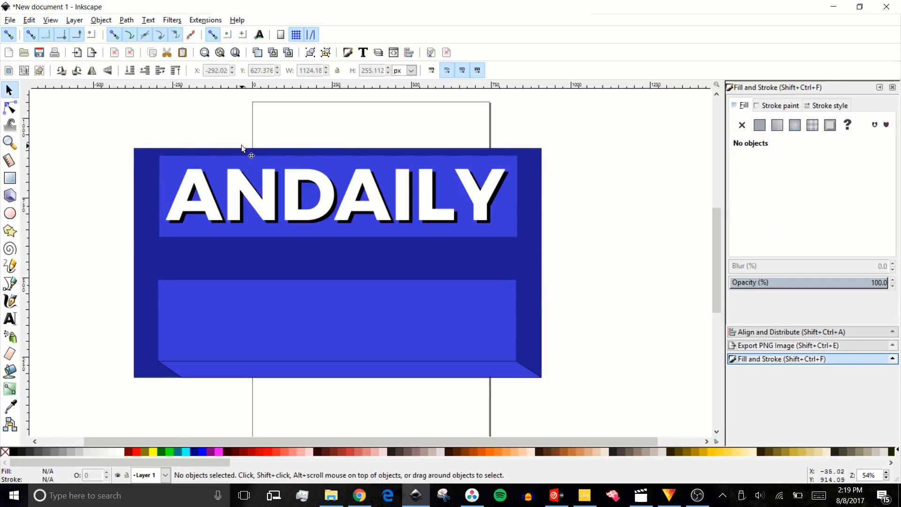
Redo all undone edits up to the blurred white copy behind the upper panel.
{"action": "key", "text": "ctrl+shift+z"}
{"action": "key", "text": "ctrl+shift+z"}
{"action": "key", "text": "ctrl+shift+z"}
{"action": "key", "text": "ctrl+shift+z"}
{"action": "key", "text": "ctrl+shift+z"}
{"action": "key", "text": "ctrl+shift+z"}
{"action": "key", "text": "ctrl+shift+z"}
{"action": "key", "text": "ctrl+shift+z"}
{"action": "key", "text": "ctrl+shift+z"}
{"action": "key", "text": "ctrl+shift+z"}
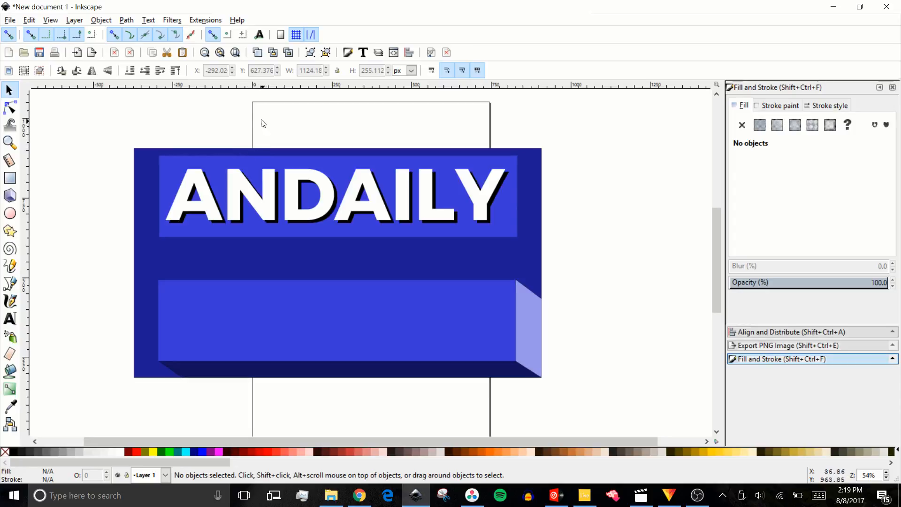
{"action": "key", "text": "ctrl+shift+z"}
{"action": "key", "text": "ctrl+shift+z"}
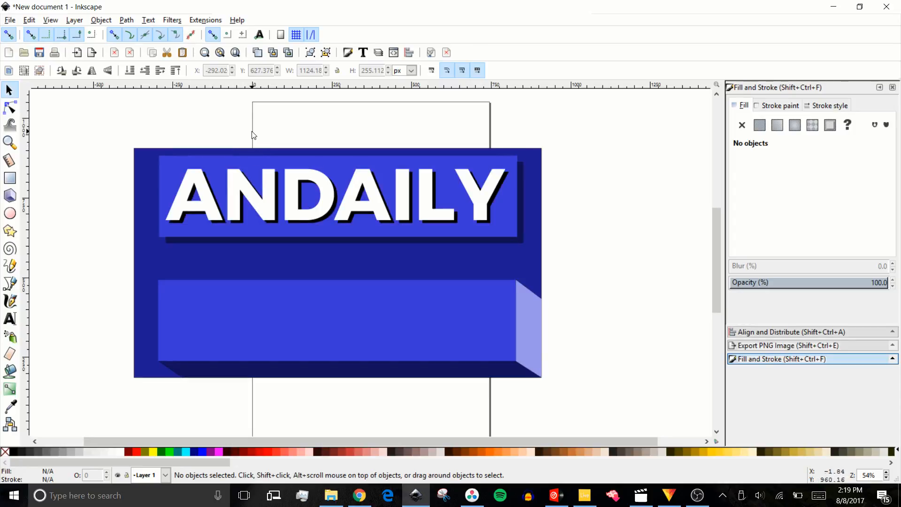
{"action": "key", "text": "ctrl+shift+z"}
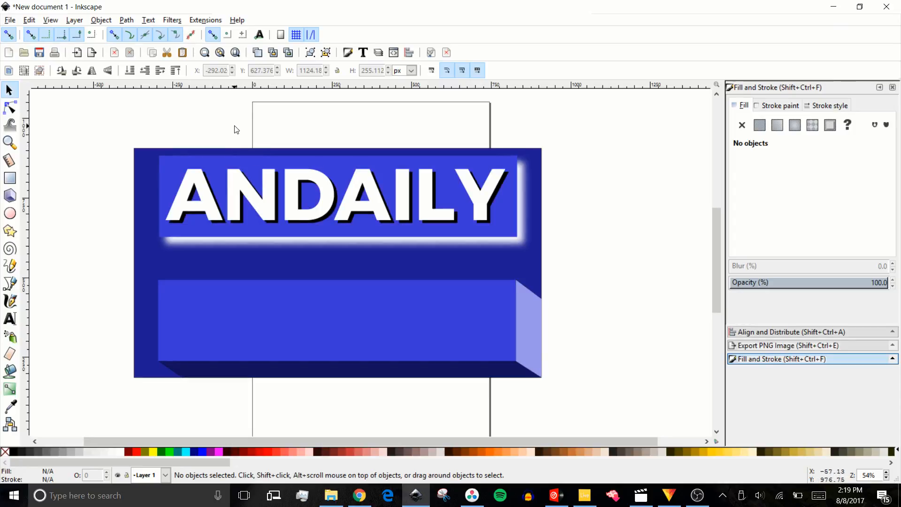
Try shifting the upper panel, undo back to the dark shadow, and restore the shadow's white fill.
{"action": "left_click", "coordinate": [285, 247]}
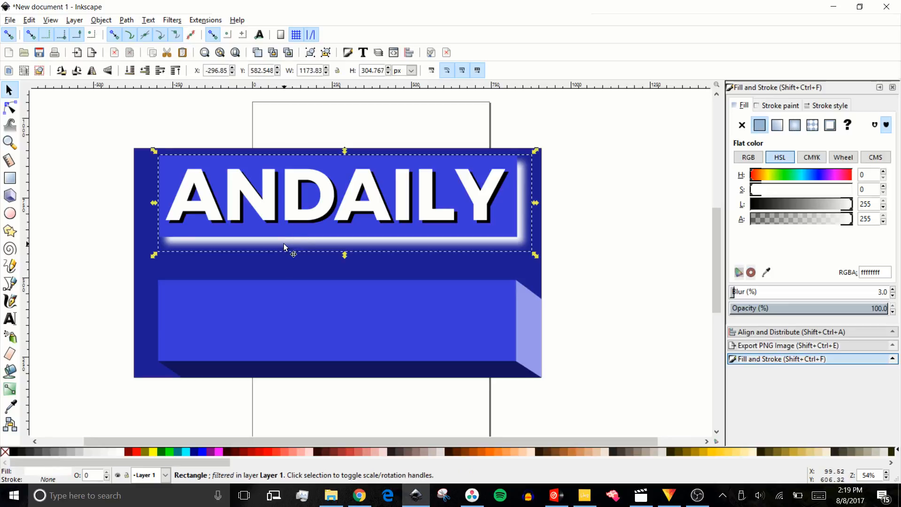
{"action": "left_click", "coordinate": [153, 149]}
{"action": "left_click_drag", "start_coordinate": [340, 234], "coordinate": [332, 232]}
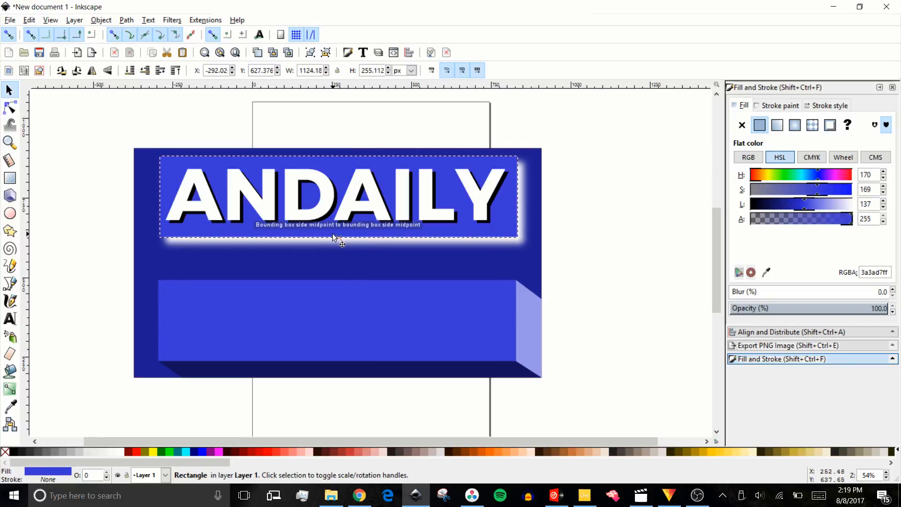
{"action": "key", "text": "ctrl+z"}
{"action": "key", "text": "ctrl+z"}
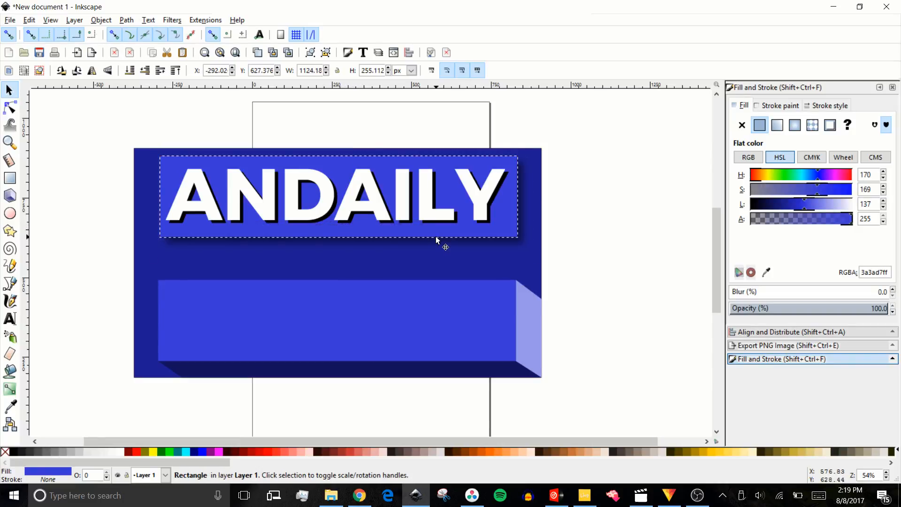
{"action": "key", "text": "ctrl+shift+z"}
{"action": "left_click", "coordinate": [453, 240]}
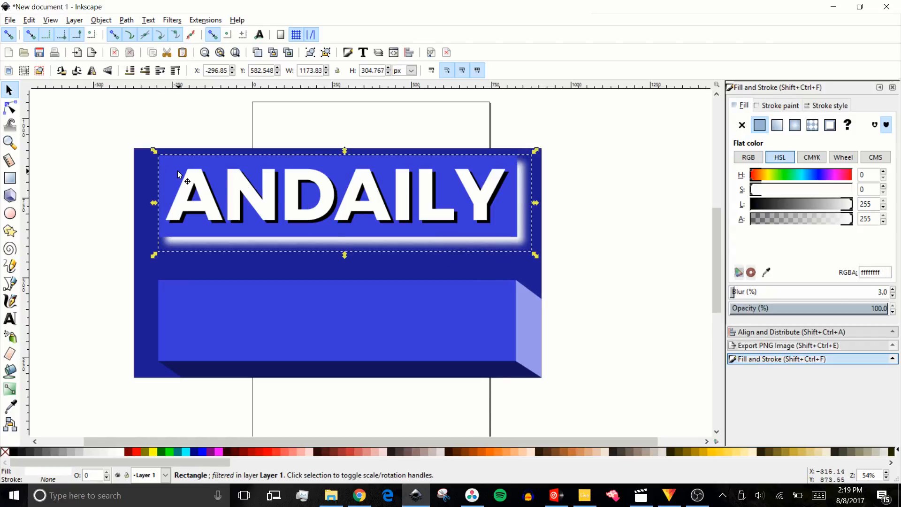
Nudge the blurred white rectangle left and up until it sits centred behind the upper panel.
{"action": "key", "text": "Left"}
{"action": "key", "text": "Left"}
{"action": "key", "text": "Left"}
{"action": "key", "text": "Left"}
{"action": "key", "text": "Left"}
{"action": "key", "text": "Left"}
{"action": "key", "text": "Left"}
{"action": "key", "text": "Left"}
{"action": "key", "text": "Left"}
{"action": "key", "text": "Left"}
{"action": "key", "text": "Left"}
{"action": "key", "text": "Left"}
{"action": "key", "text": "Up"}
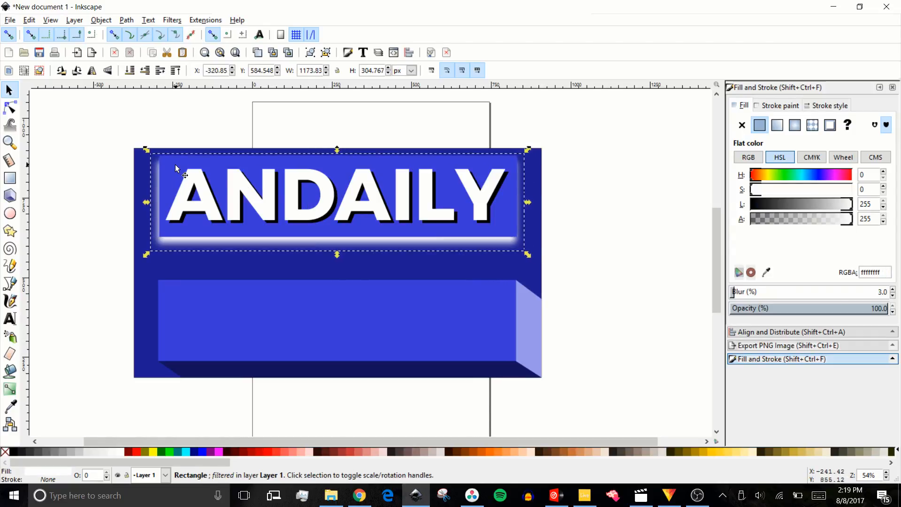
{"action": "key", "text": "Up"}
{"action": "key", "text": "Up"}
{"action": "key", "text": "Up"}
{"action": "key", "text": "Up"}
{"action": "key", "text": "Up"}
{"action": "key", "text": "Up"}
{"action": "key", "text": "Up"}
{"action": "key", "text": "Right"}
{"action": "key", "text": "Right"}
{"action": "key", "text": "Right"}
{"action": "key", "text": "Right"}
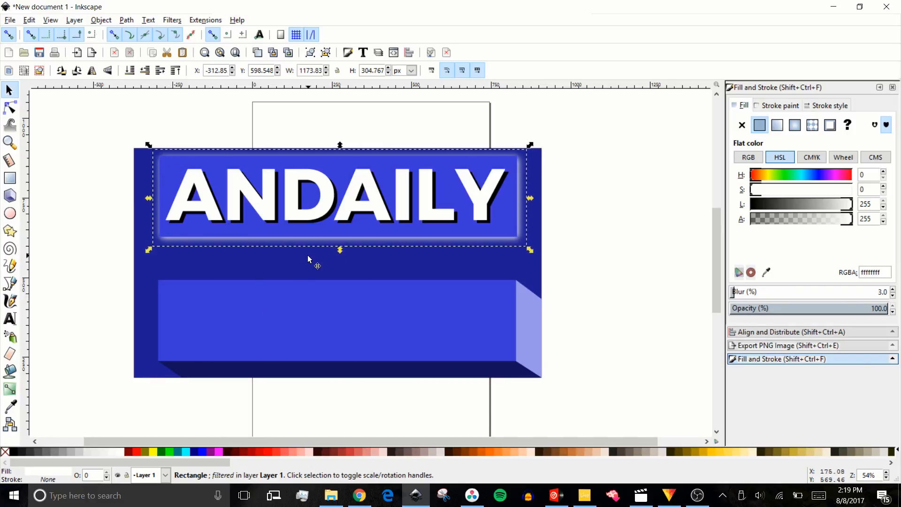
Turn off bounding-box snapping and enlarge the white glow symmetrically around the upper panel to about 1201 × 329 px.
{"action": "left_click_drag", "start_coordinate": [337, 253], "coordinate": [343, 258]}
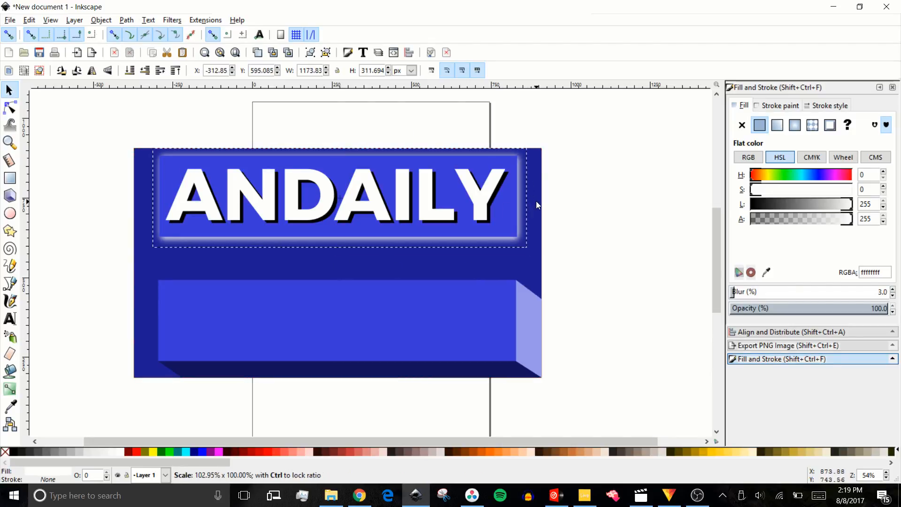
{"action": "left_click", "coordinate": [30, 34]}
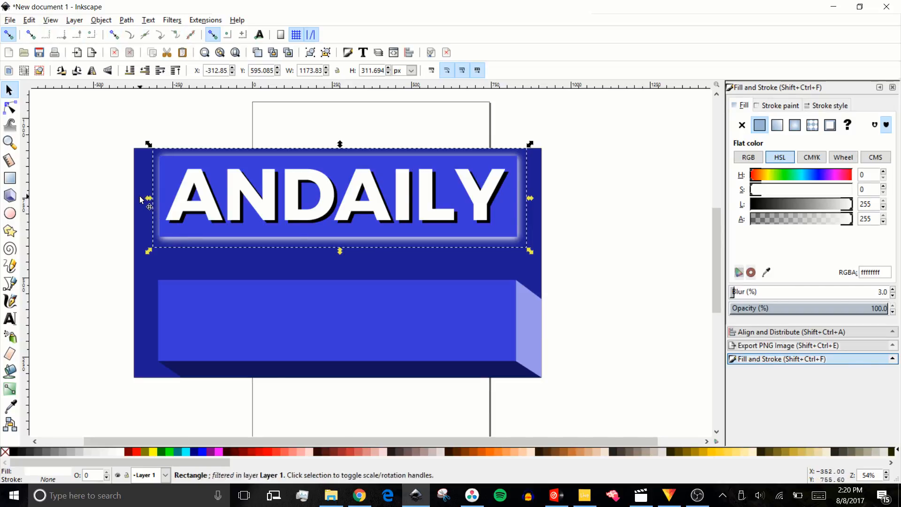
{"action": "left_click_drag", "start_coordinate": [147, 201], "coordinate": [141, 198]}
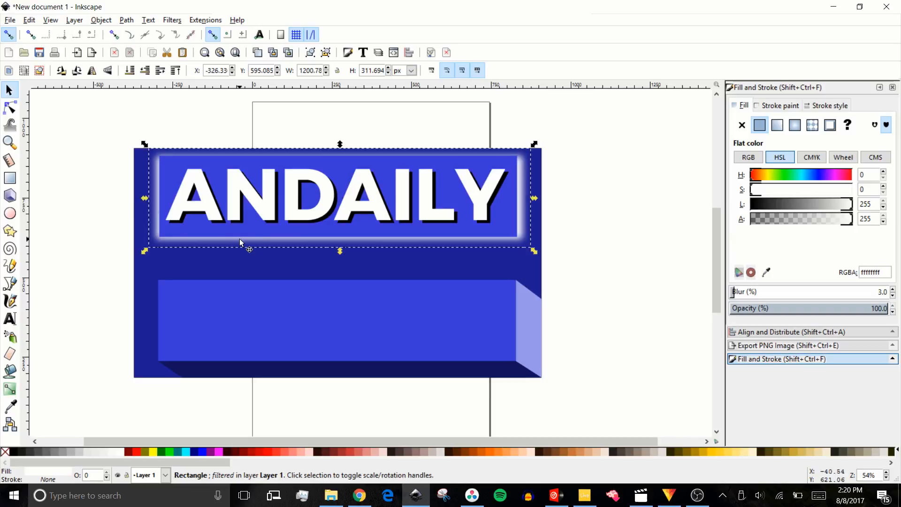
{"action": "left_click_drag", "start_coordinate": [339, 252], "coordinate": [341, 254]}
Nudge the blue upper panel down slightly so the white glow surrounds it evenly.
{"action": "left_click", "coordinate": [342, 225]}
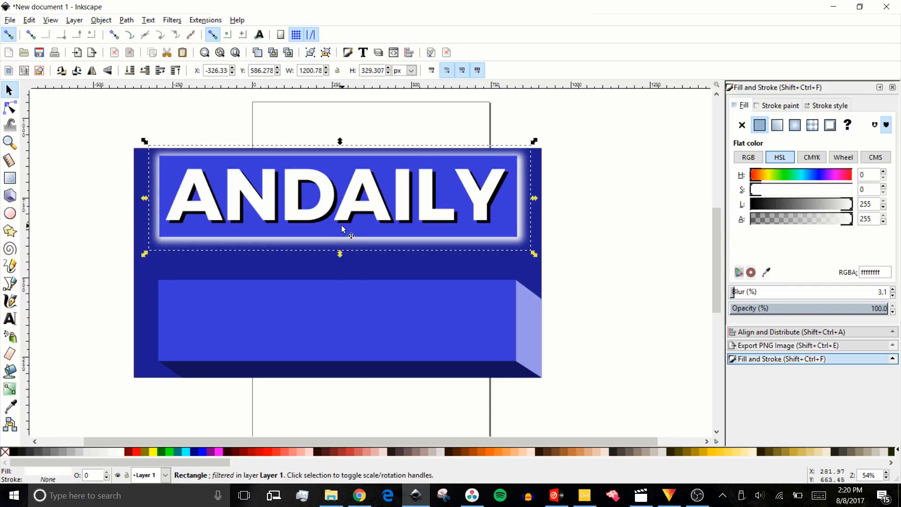
{"action": "key", "text": "Down"}
{"action": "key", "text": "Down"}
{"action": "key", "text": "Down"}
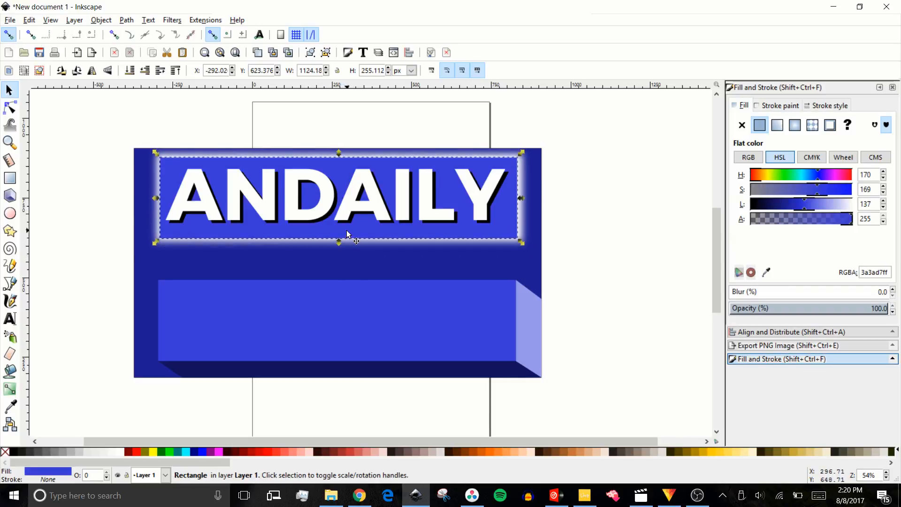
{"action": "left_click", "coordinate": [31, 178]}
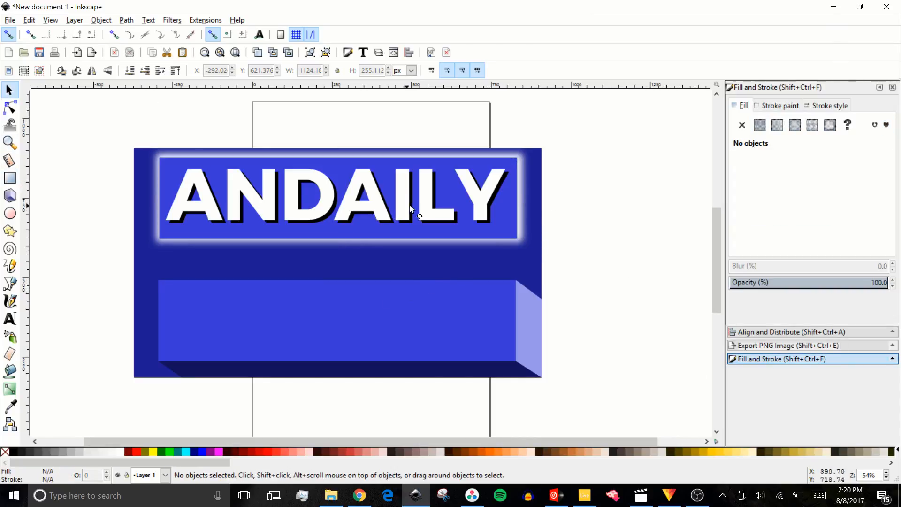
Group the ANDAILY title with its panel and glow, and move the group down about 37 px.
{"action": "left_click_drag", "start_coordinate": [615, 262], "coordinate": [151, 136]}
{"action": "left_click", "coordinate": [309, 53]}
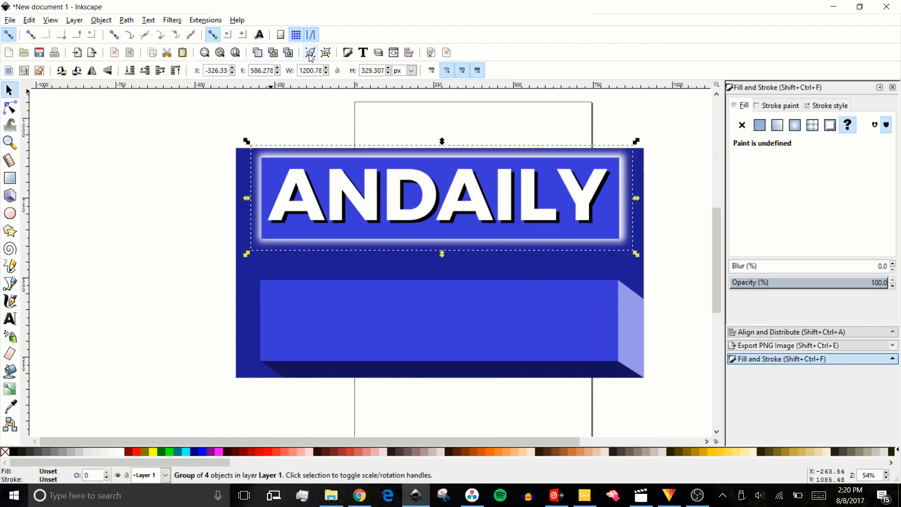
{"action": "left_click_drag", "start_coordinate": [336, 220], "coordinate": [332, 229]}
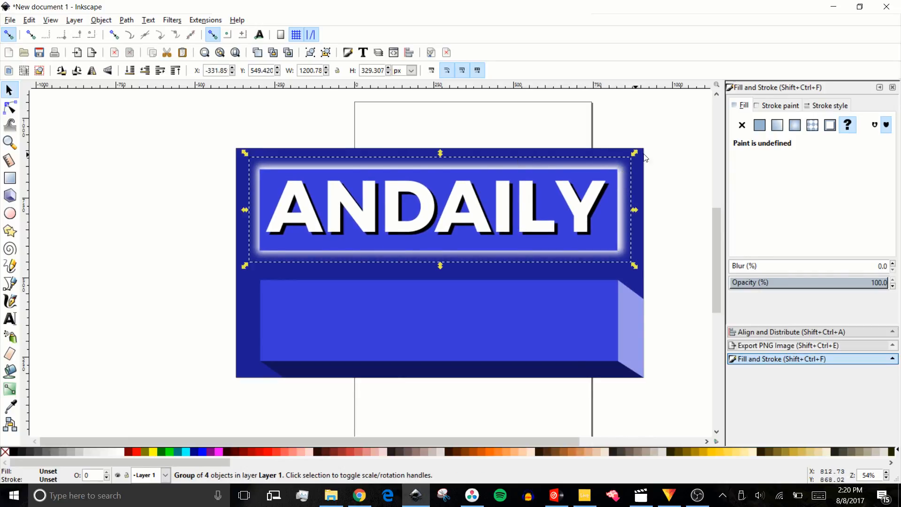
{"action": "key", "text": "Escape"}
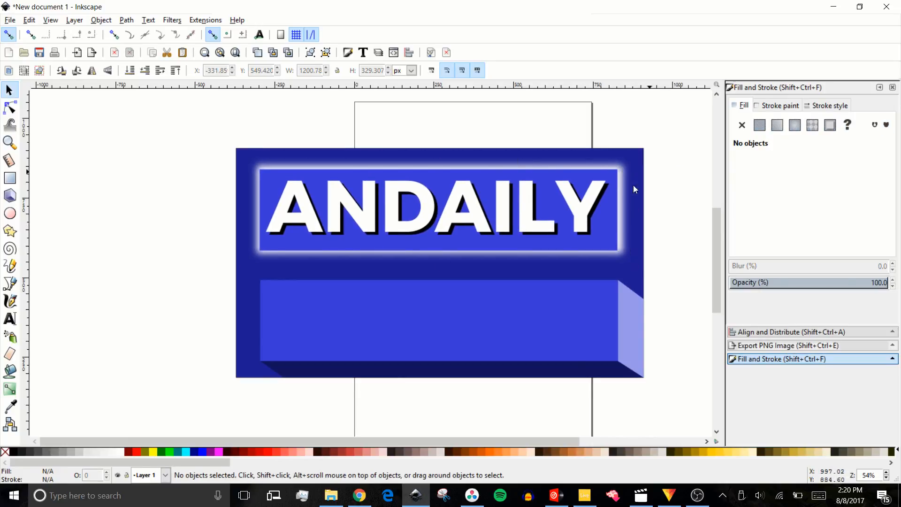
Add a text frame on the lower panel reading "Format Changes".
{"action": "left_click", "coordinate": [9, 318]}
{"action": "left_click_drag", "start_coordinate": [288, 294], "coordinate": [512, 350]}
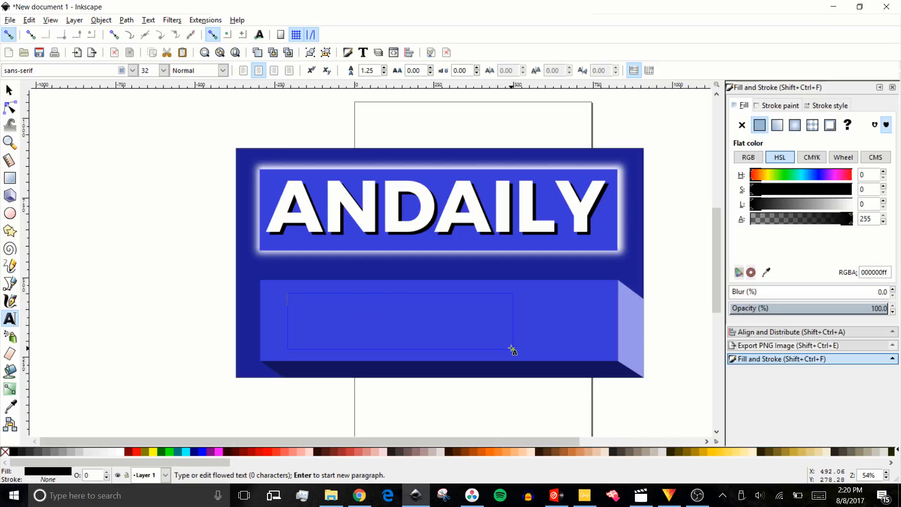
{"action": "type", "text": "Format Cha"}
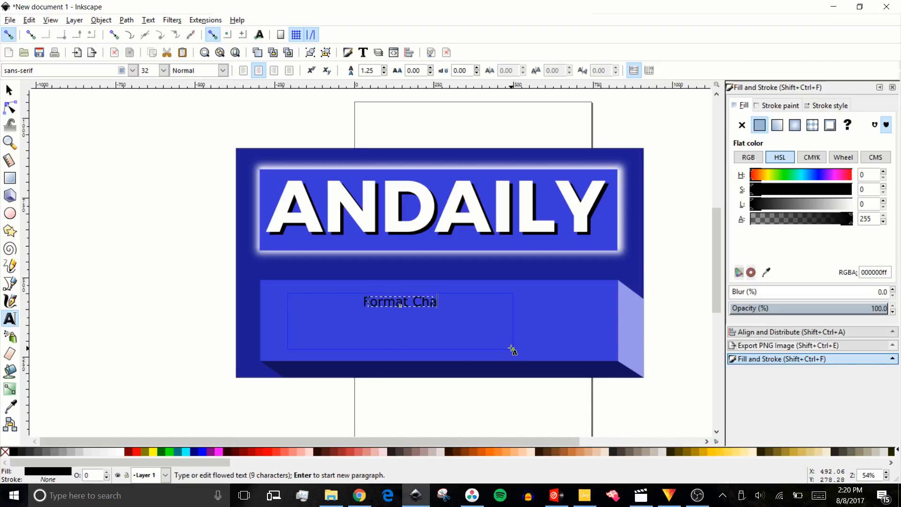
{"action": "type", "text": "nges"}
Set the "Format Changes" text to the Nexa light font with a white fill.
{"action": "key", "text": "ctrl+a"}
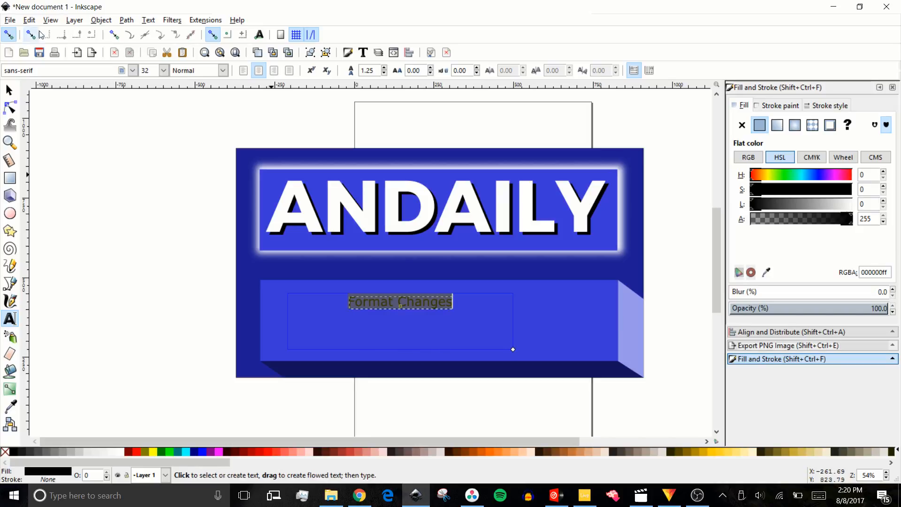
{"action": "triple_click", "coordinate": [43, 73]}
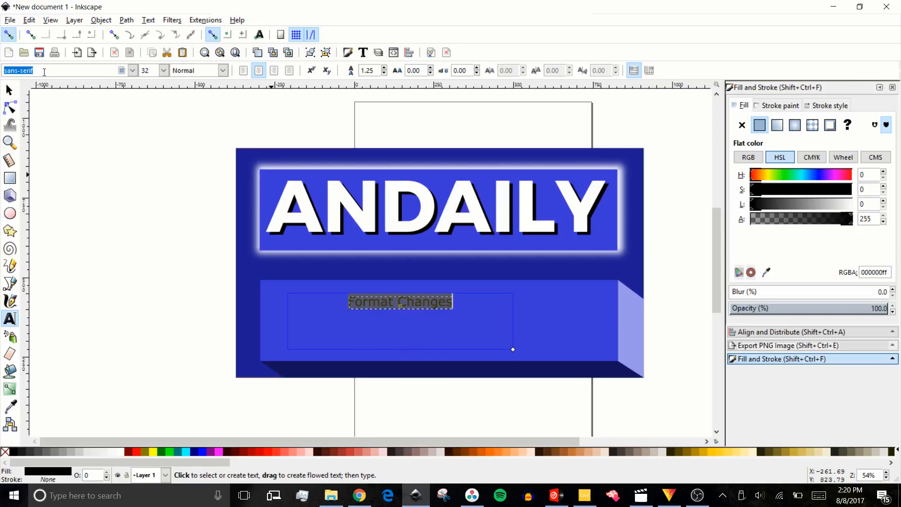
{"action": "type", "text": "Nexa light"}
{"action": "key", "text": "Return"}
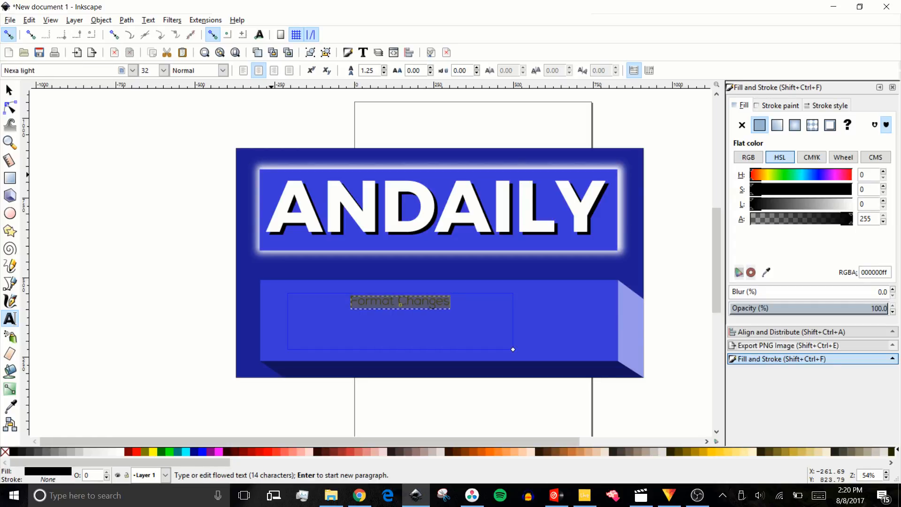
{"action": "left_click", "coordinate": [121, 453]}
{"action": "left_click", "coordinate": [9, 90]}
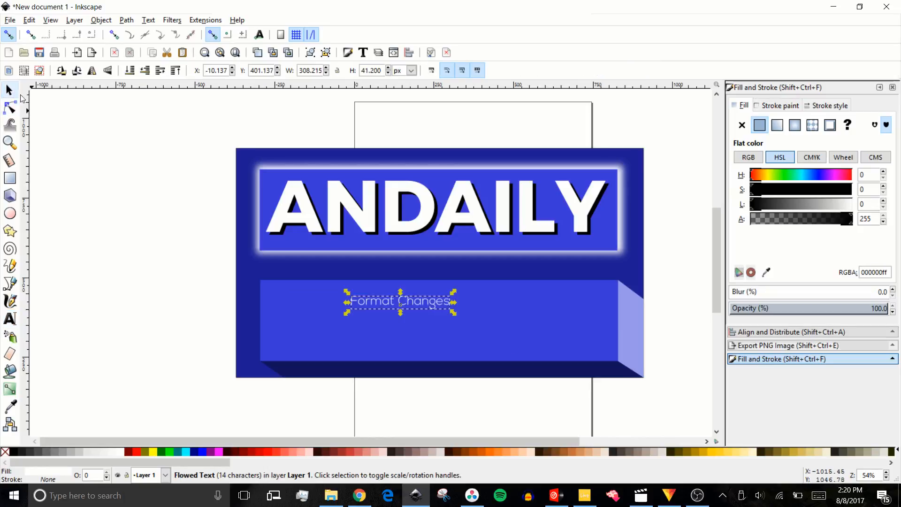
Scale the "Format Changes" text to about 1062 × 172 px and position it within the lower panel.
{"action": "left_click_drag", "start_coordinate": [350, 313], "coordinate": [270, 361]}
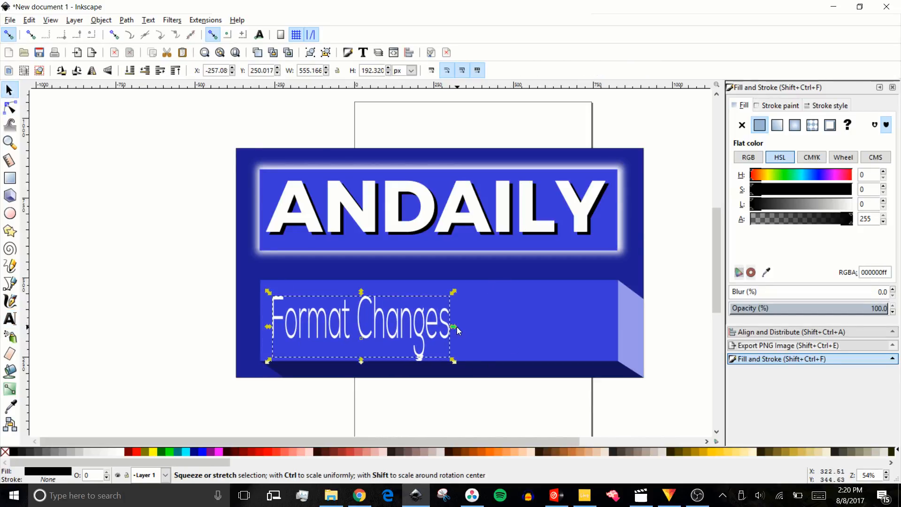
{"action": "left_click_drag", "start_coordinate": [457, 327], "coordinate": [623, 331]}
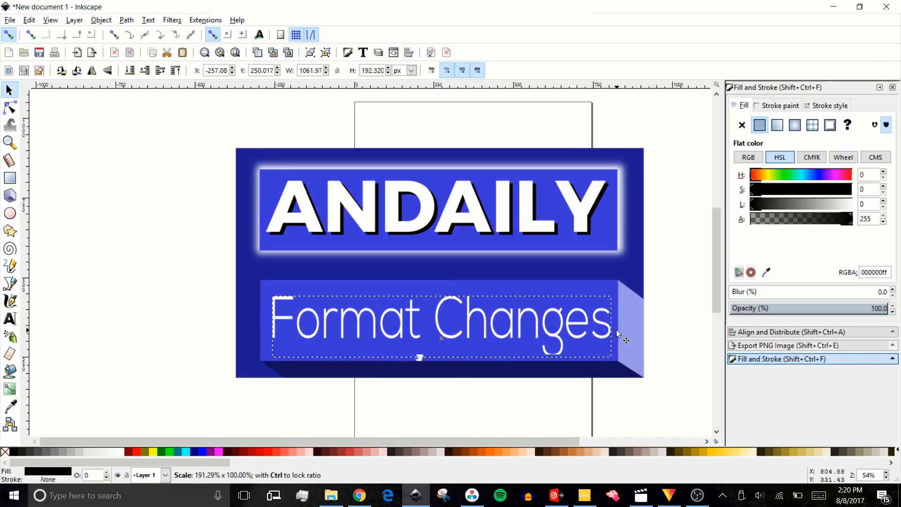
{"action": "left_click_drag", "start_coordinate": [443, 362], "coordinate": [443, 354]}
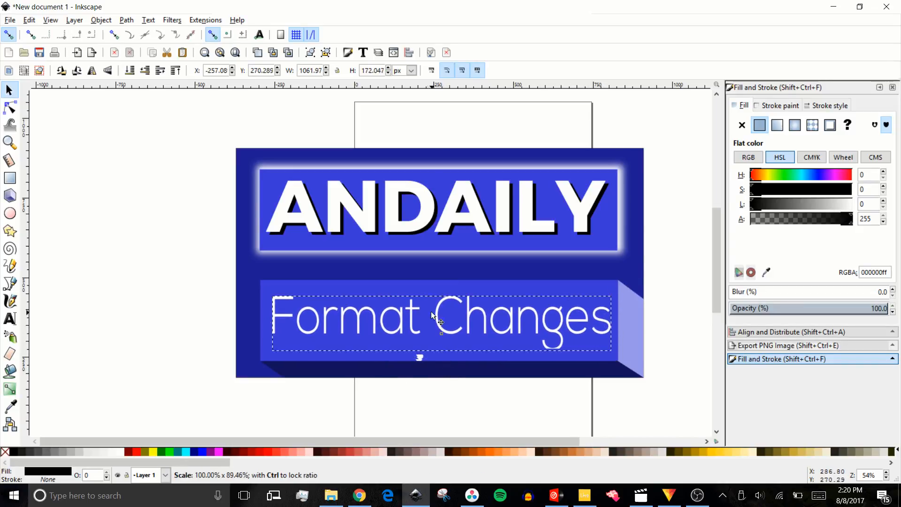
{"action": "mouse_move", "coordinate": [375, 332]}
{"action": "left_mouse_down"}
{"action": "mouse_move", "coordinate": [366, 326]}
{"action": "mouse_move", "coordinate": [376, 328]}
{"action": "left_mouse_up"}
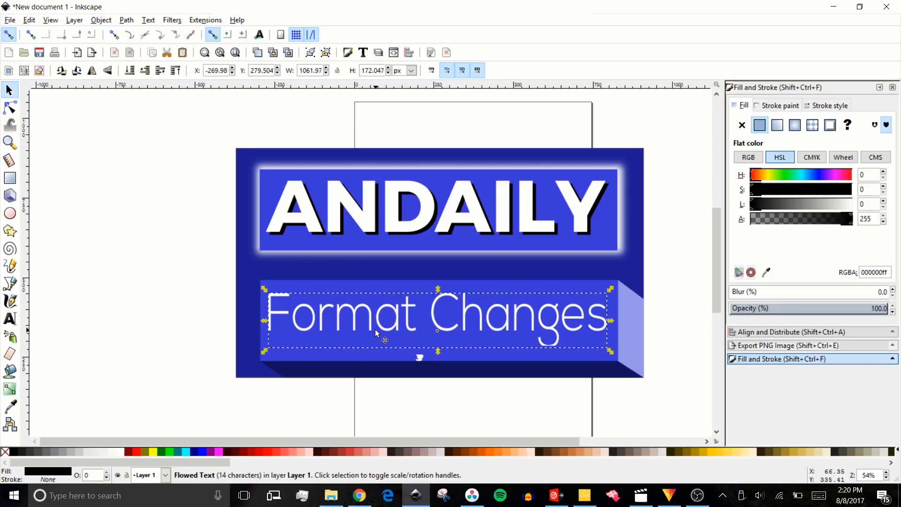
Create a black copy of the "Format Changes" text, offset 8 px right and 4 px down, behind the white text as its shadow.
{"action": "key", "text": "Down"}
{"action": "key", "text": "Down"}
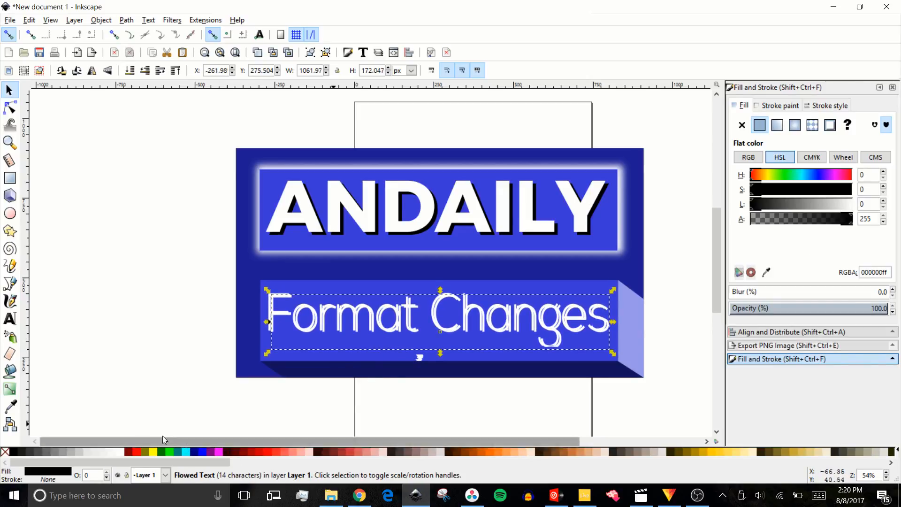
{"action": "left_click", "coordinate": [16, 449], "text": "shift"}
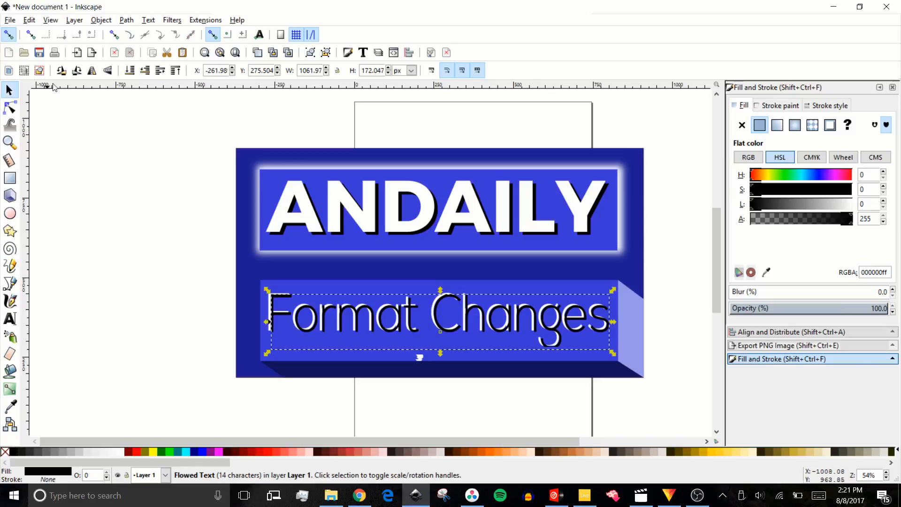
{"action": "left_click", "coordinate": [144, 71]}
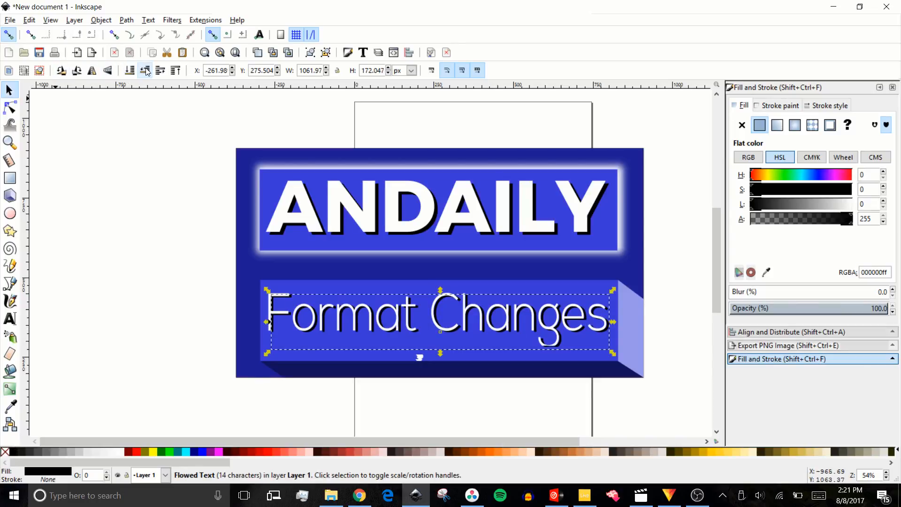
{"action": "left_click", "coordinate": [89, 209]}
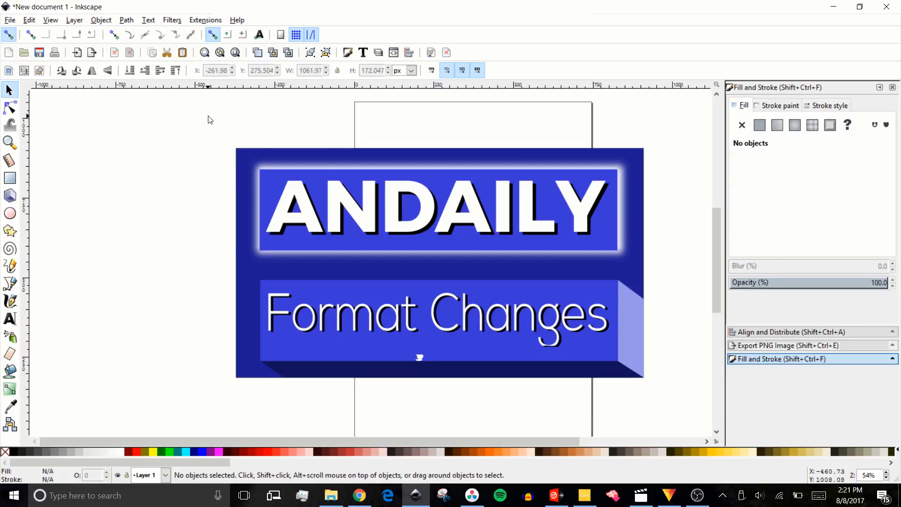
Select the whole artwork and set its PNG export size to 1279 × 720 px.
{"action": "left_click_drag", "start_coordinate": [210, 120], "coordinate": [682, 408]}
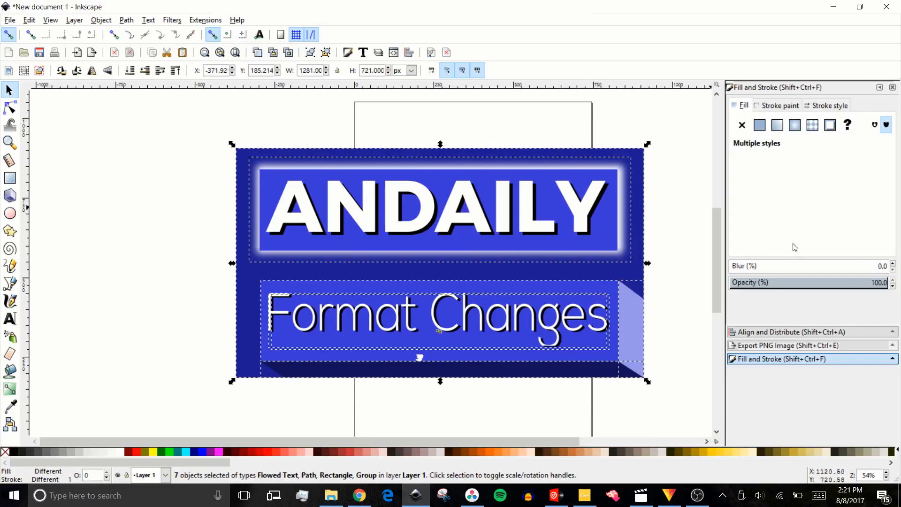
{"action": "left_click", "coordinate": [788, 346]}
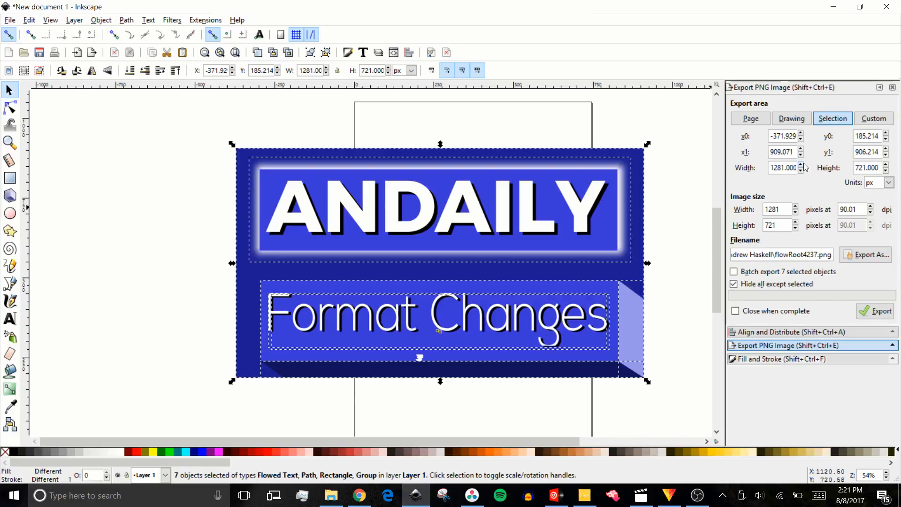
{"action": "left_click", "coordinate": [788, 209]}
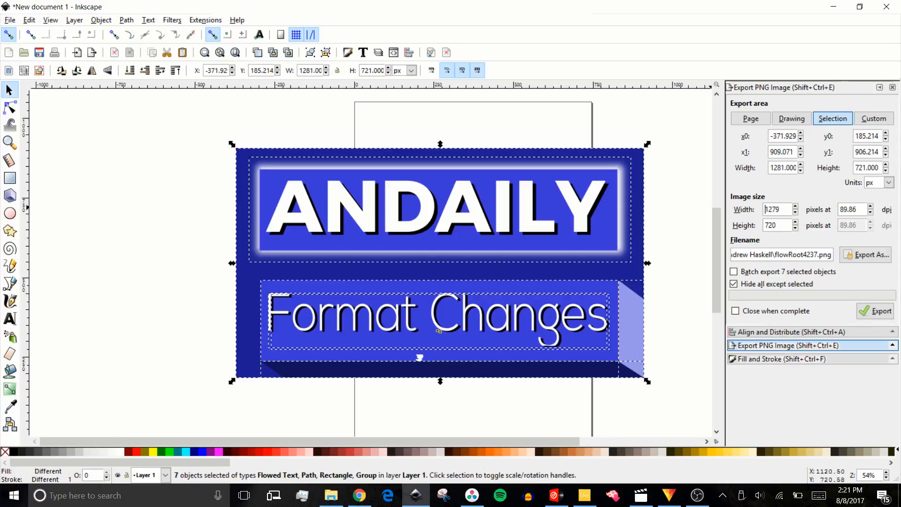
Set the export file to "andaily format" in the Pictures\Projects\Thumbs\Teach folder.
{"action": "left_click", "coordinate": [850, 255]}
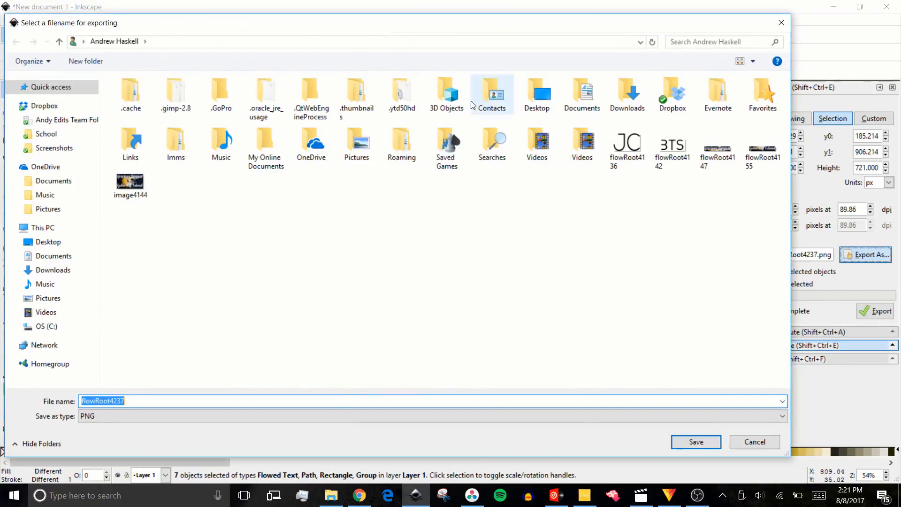
{"action": "left_click", "coordinate": [47, 298]}
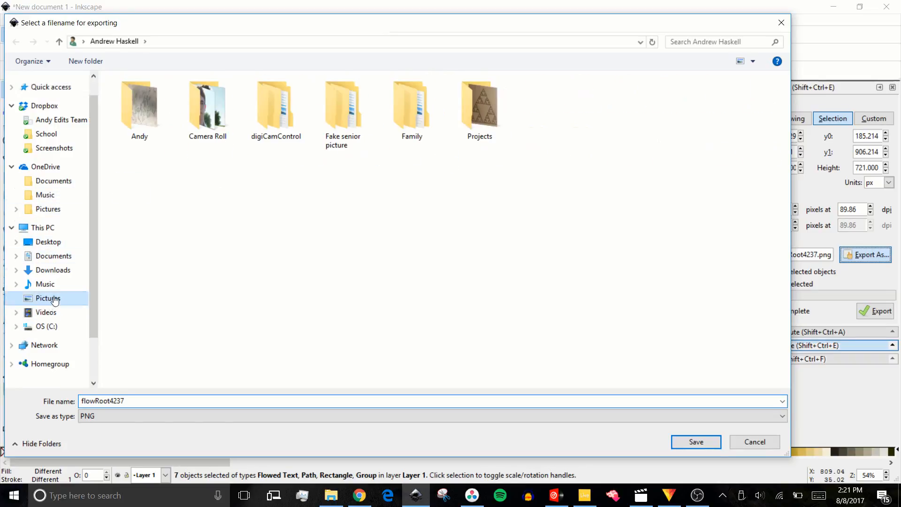
{"action": "double_click", "coordinate": [455, 106]}
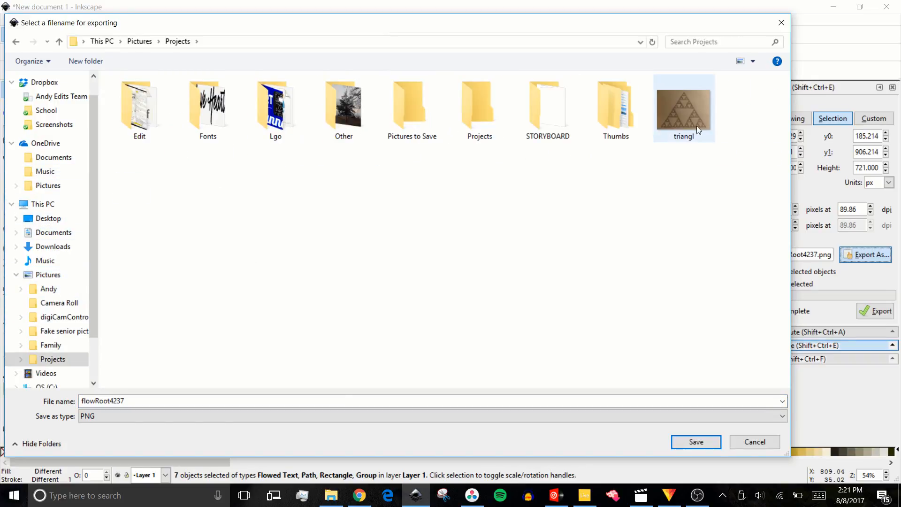
{"action": "double_click", "coordinate": [619, 112]}
{"action": "double_click", "coordinate": [429, 121]}
{"action": "left_click", "coordinate": [424, 131]}
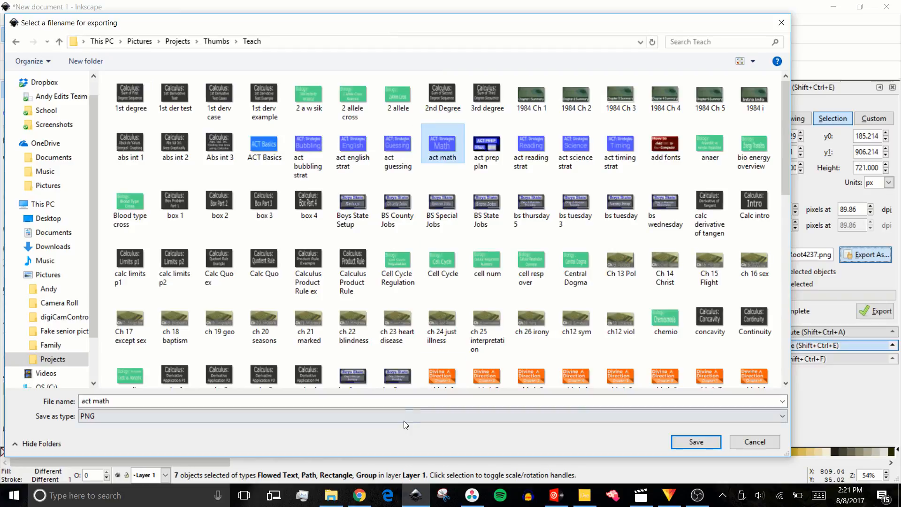
{"action": "left_click", "coordinate": [407, 400]}
{"action": "type", "text": "andaily"}
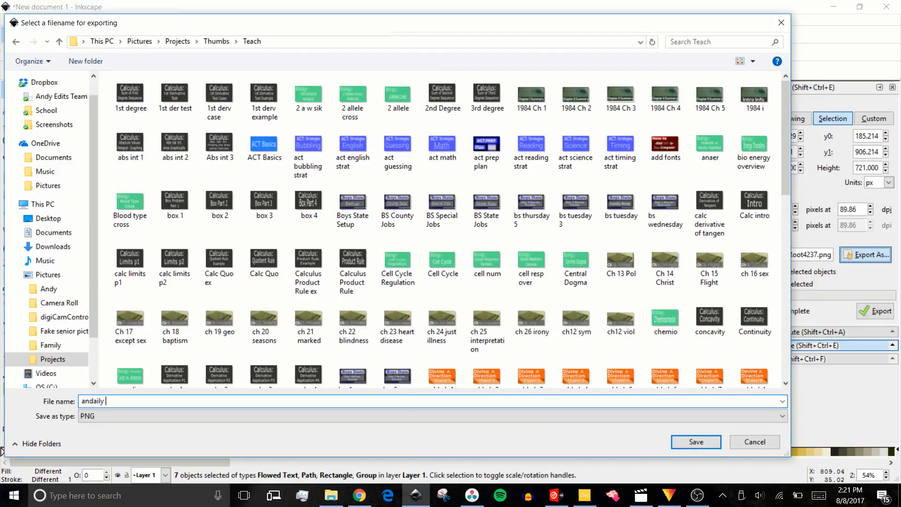
{"action": "type", "text": " format"}
{"action": "key", "text": "Return"}
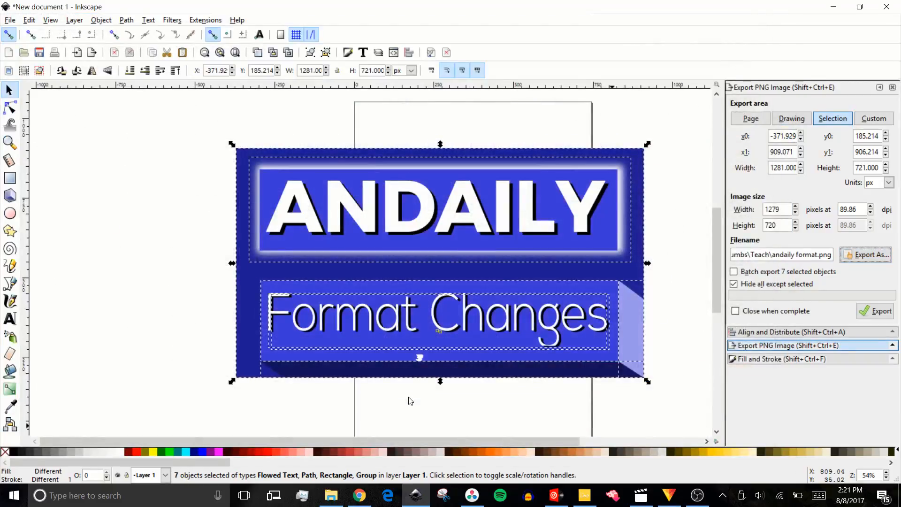
Export the selected artwork as a PNG, cancel the repeated export's overwrite, and deselect everything.
{"action": "left_click", "coordinate": [873, 311]}
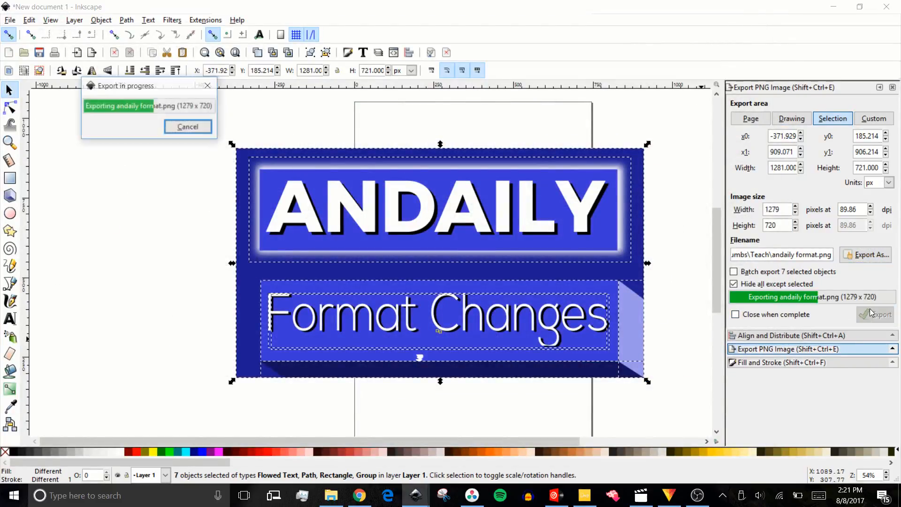
{"action": "left_click", "coordinate": [873, 312]}
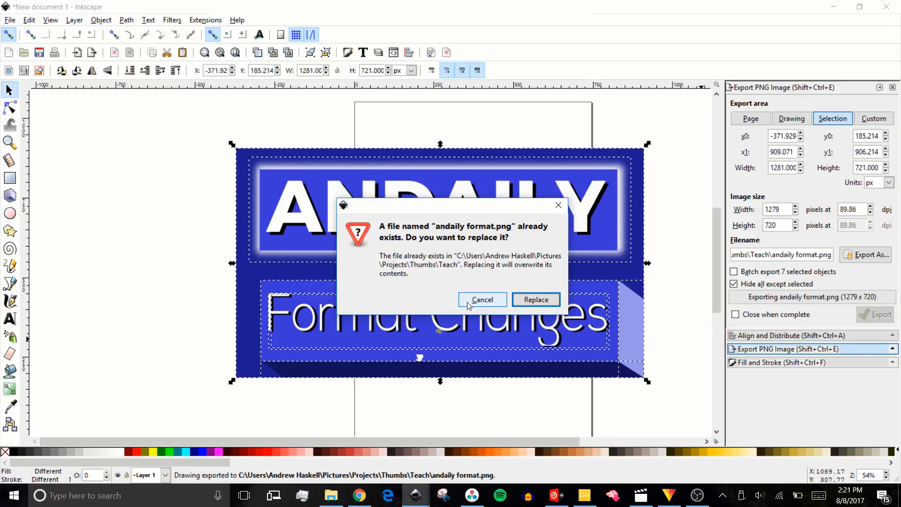
{"action": "left_click", "coordinate": [482, 299]}
{"action": "left_click", "coordinate": [673, 156]}
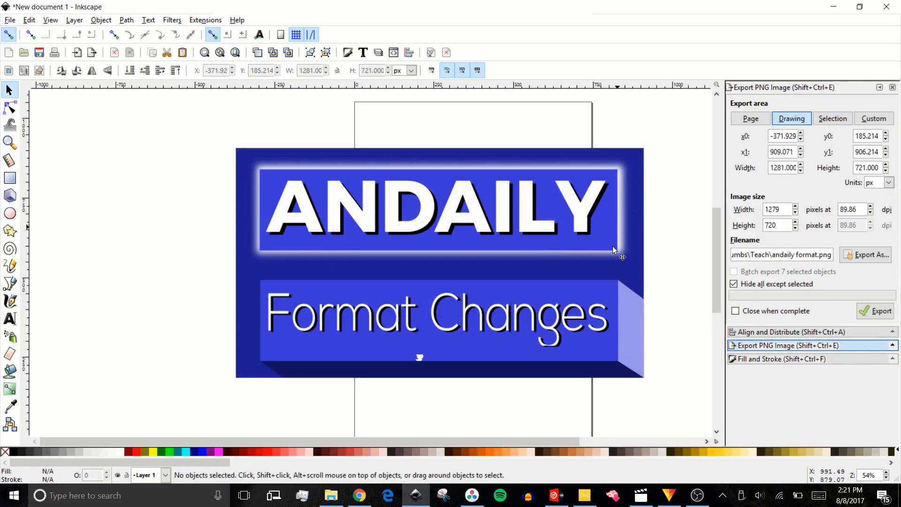